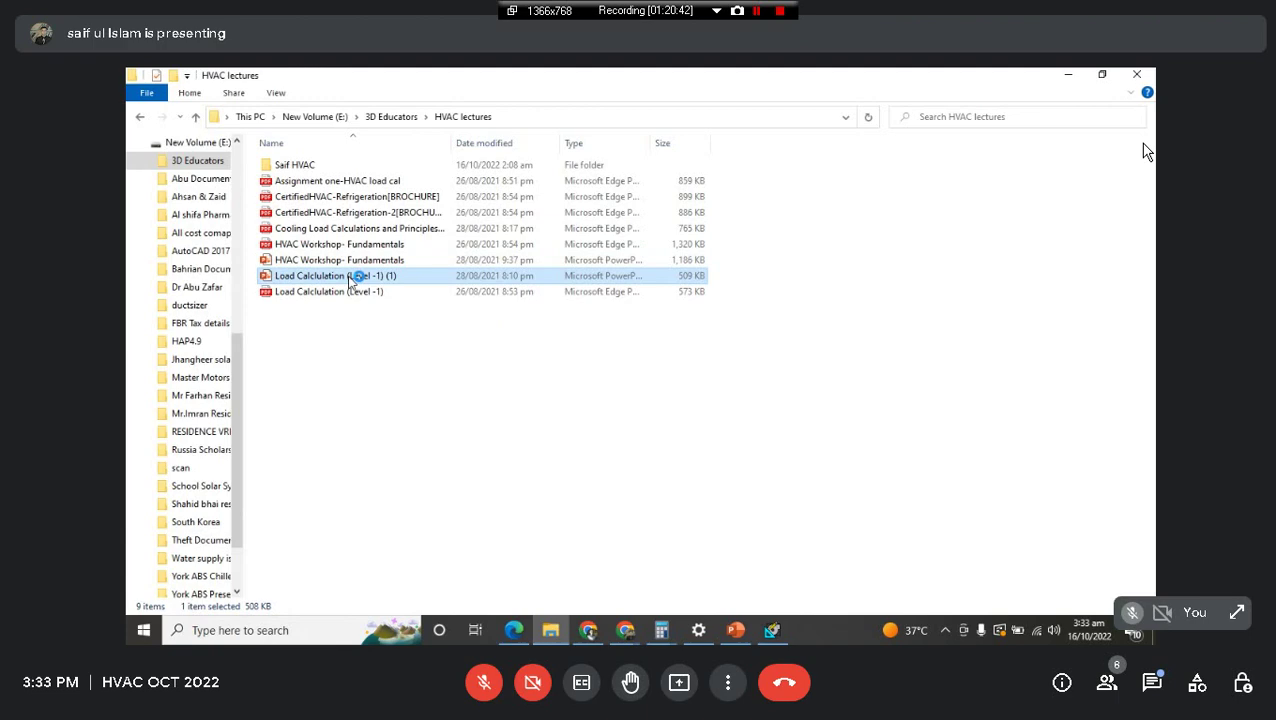
# Step: Look through the Load Calculation presentation's contents, basic concepts, floor plan, load estimation requirements and outdoor design conditions slides
pyautogui.press('Down')
pyautogui.press('Down')
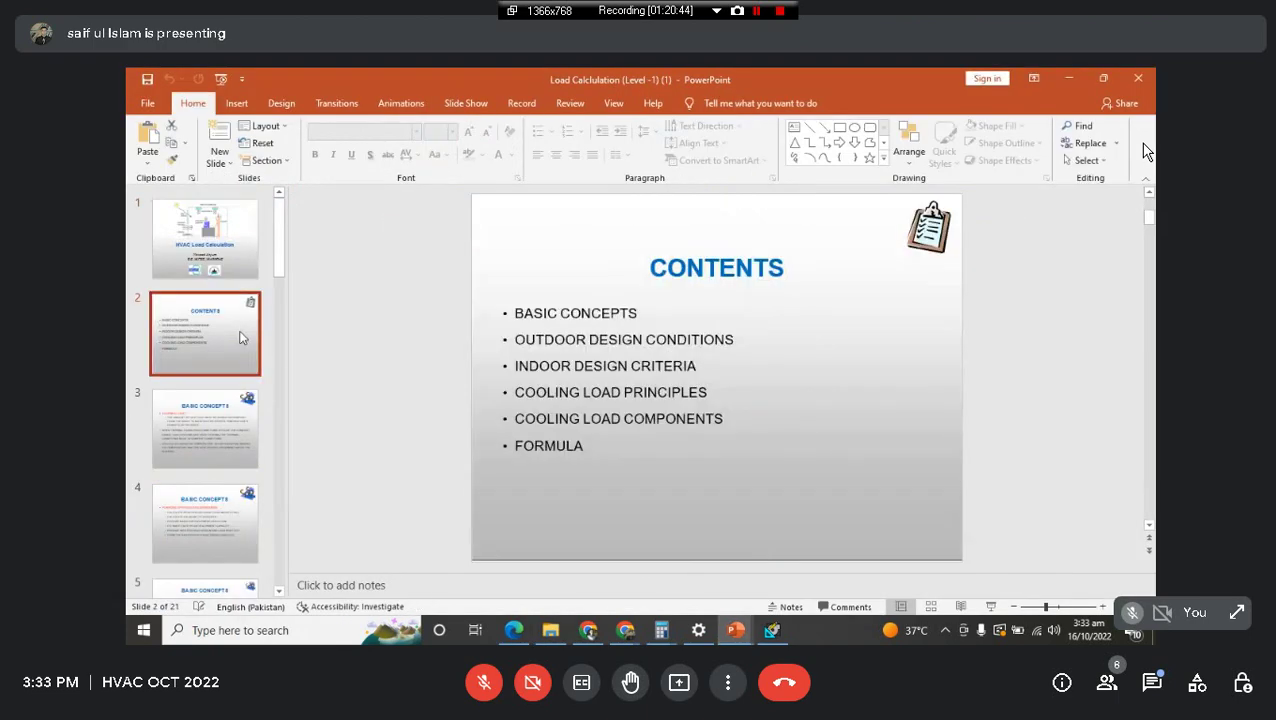
pyautogui.click(232, 506)
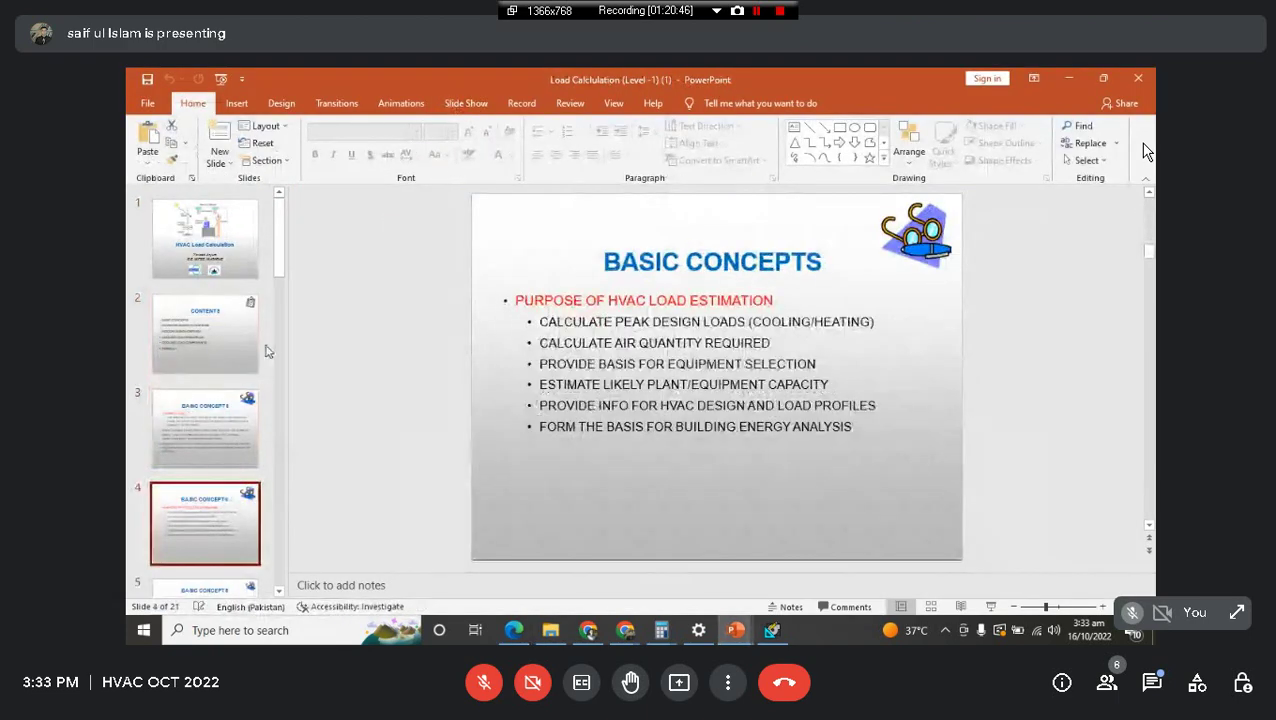
pyautogui.scroll(-4, 275, 346)
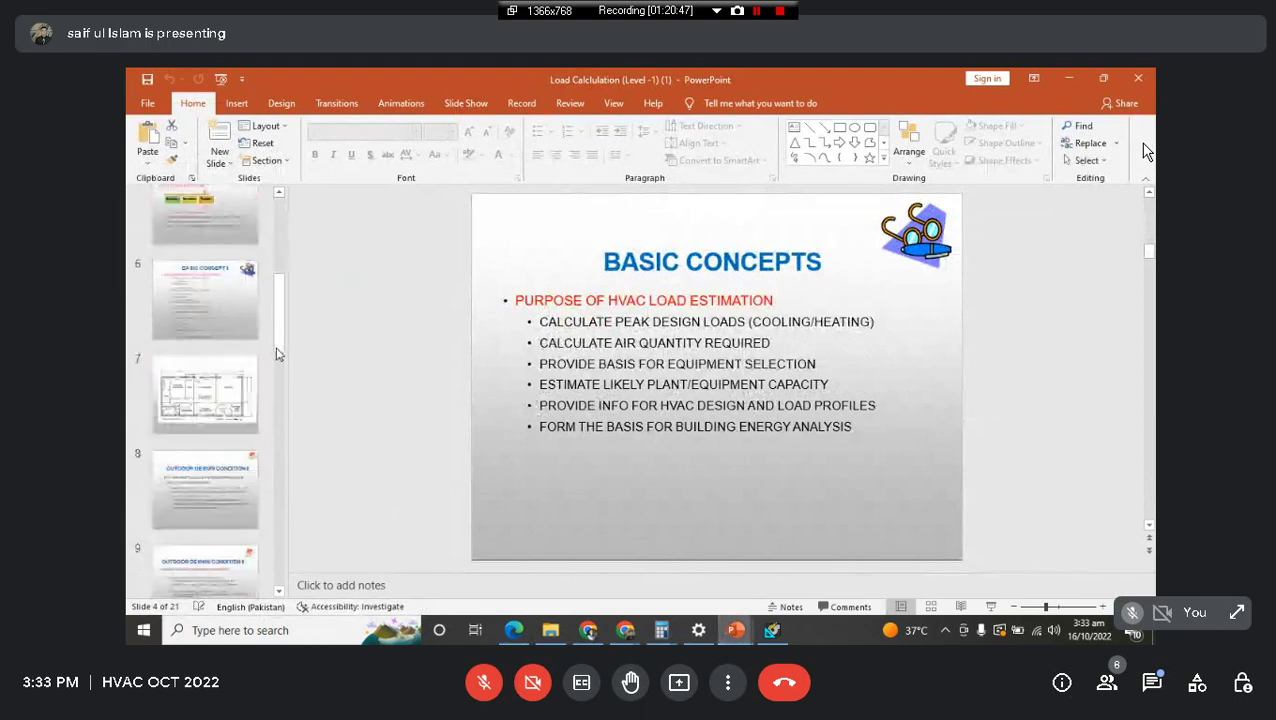
pyautogui.click(183, 407)
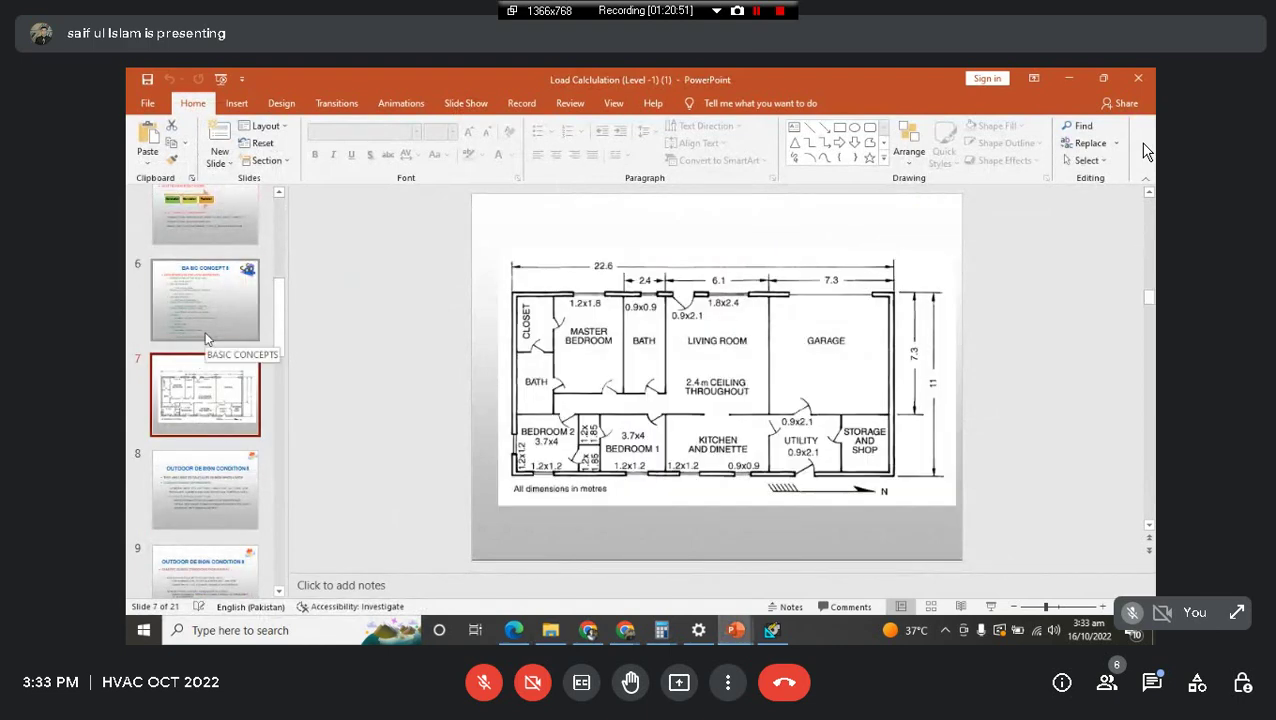
pyautogui.click(206, 338)
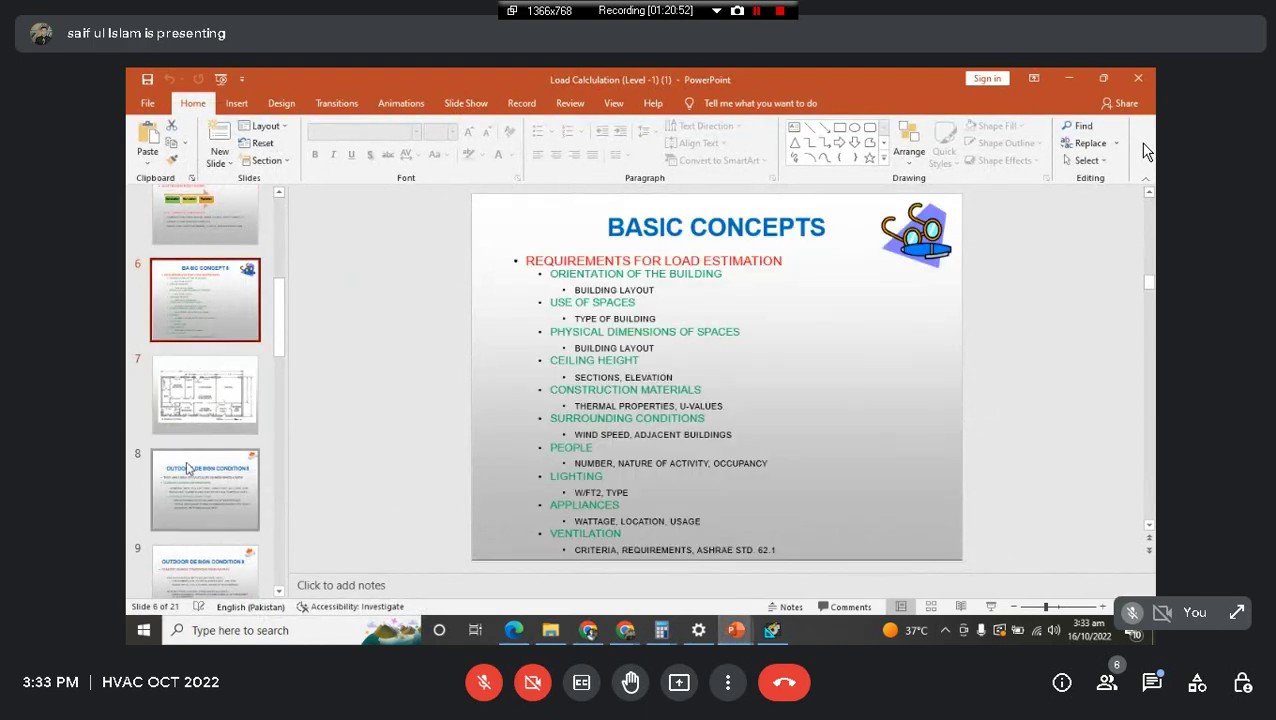
pyautogui.click(187, 468)
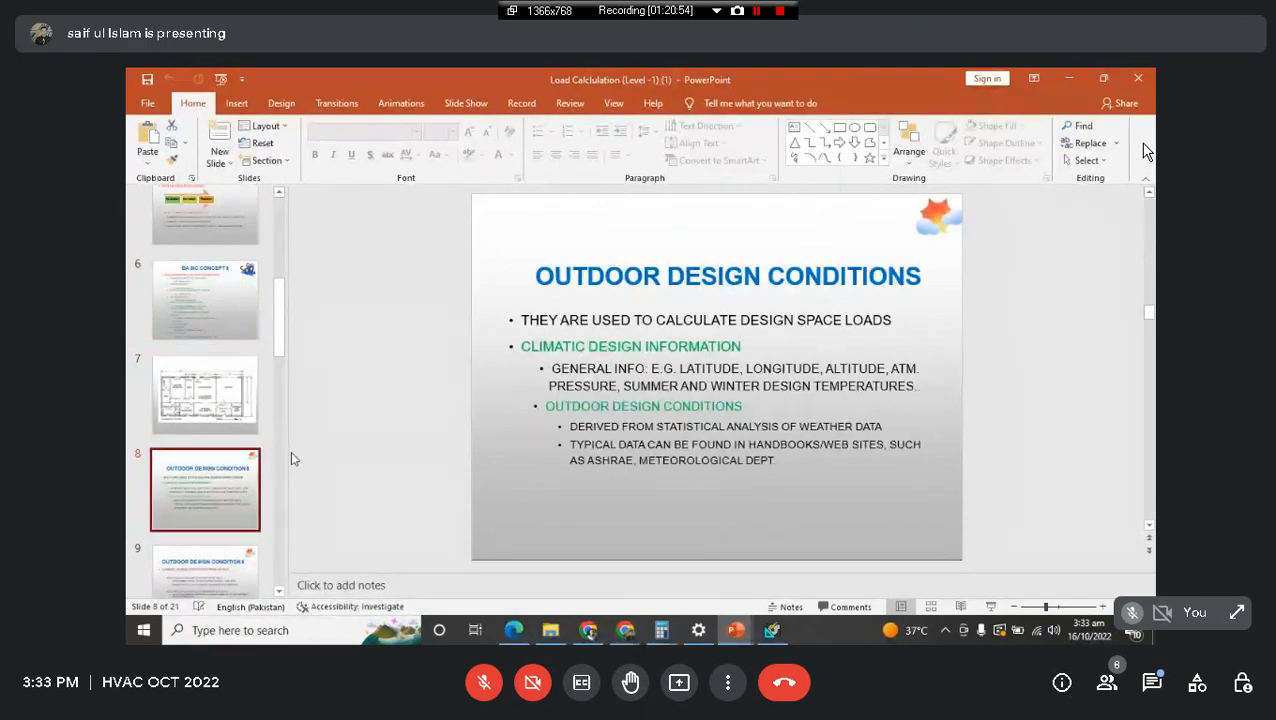
# Step: Examine the comfort zone chart, the indoor design conditions and the Karachi design conditions table in slides 10 to 12
pyautogui.scroll(-4, 210, 450)
pyautogui.click(215, 455)
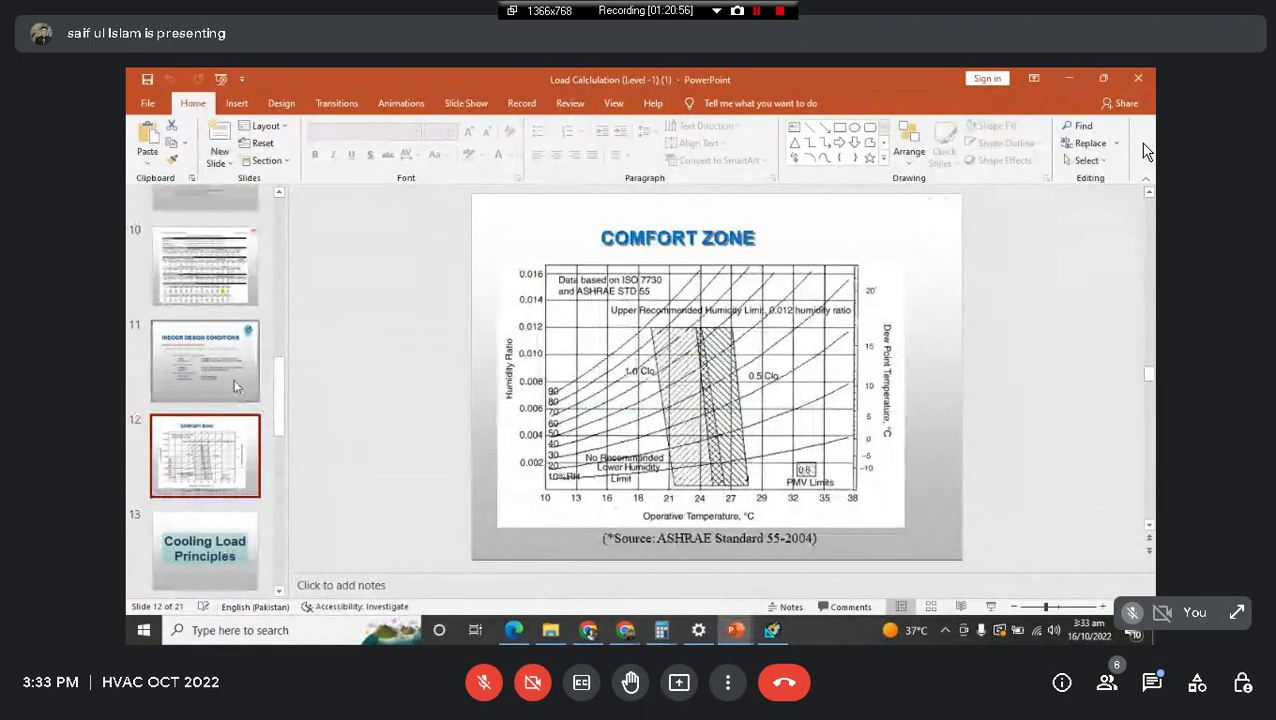
pyautogui.click(233, 387)
pyautogui.click(218, 432)
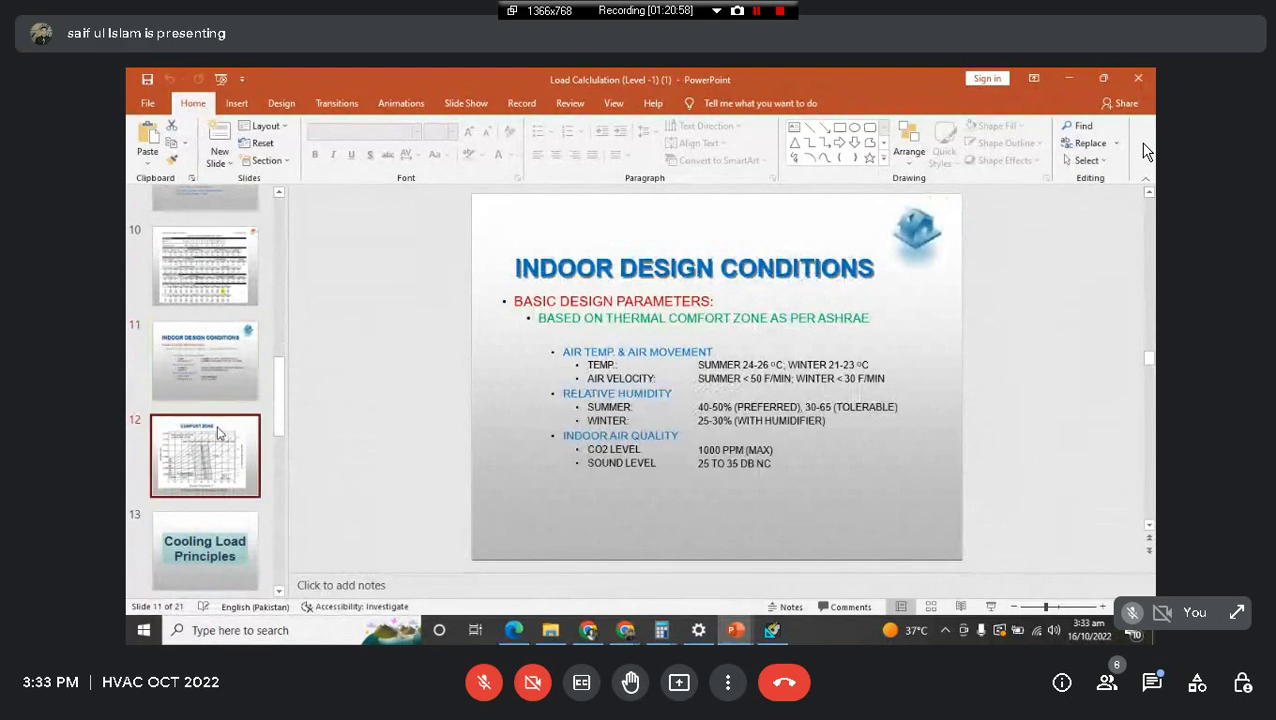
pyautogui.click(207, 288)
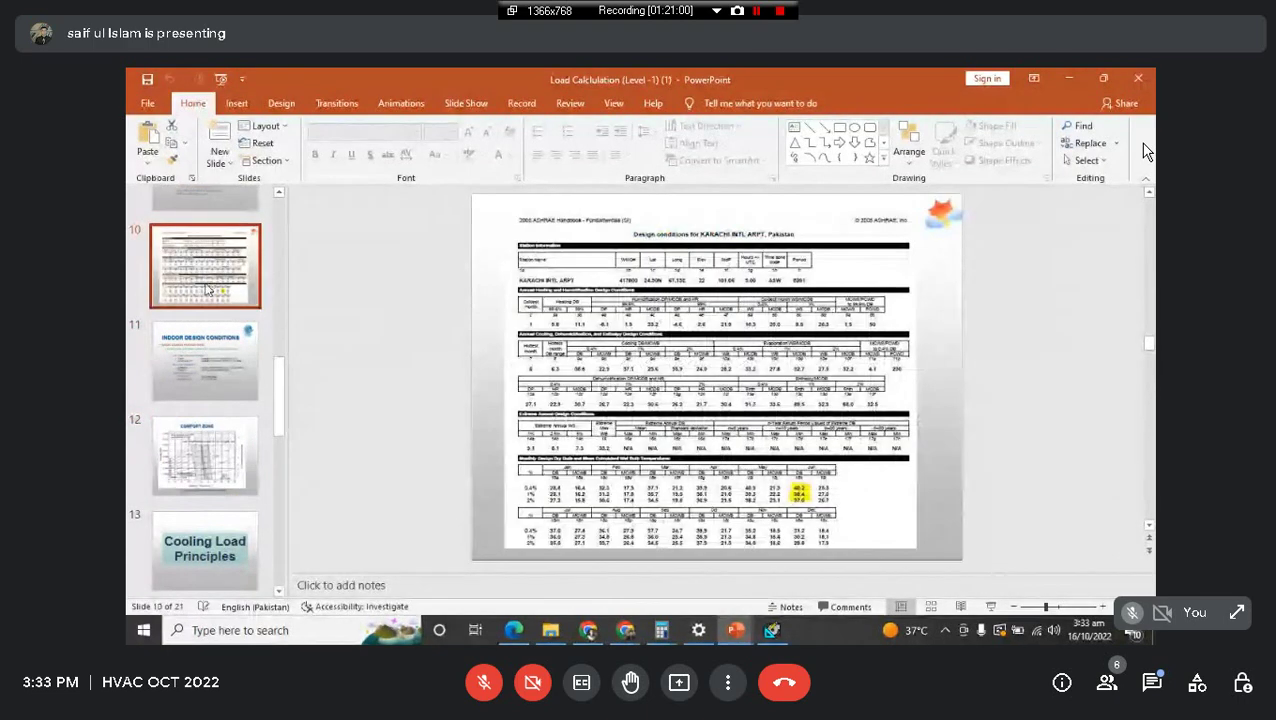
pyautogui.click(209, 460)
# Step: Review the building load illustration and the Cooling Load Components slide covering external and internal loads
pyautogui.scroll(-3, 215, 420)
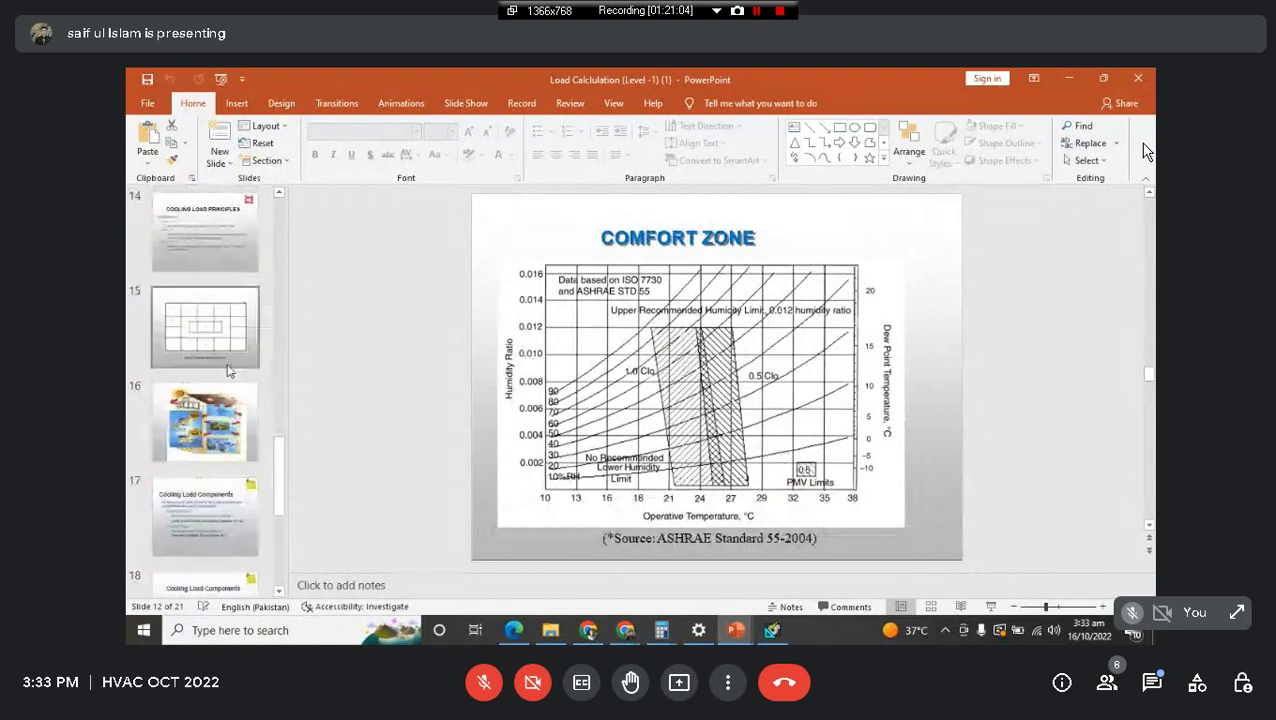
pyautogui.click(228, 405)
pyautogui.click(223, 538)
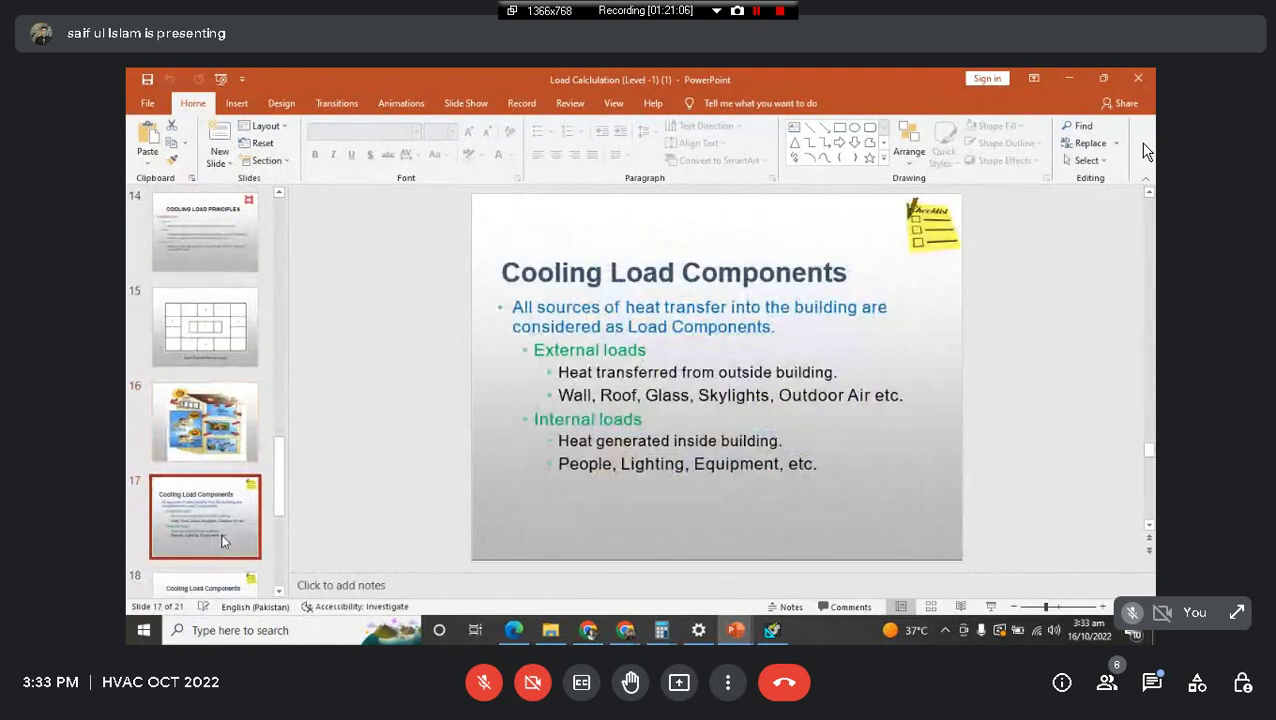
pyautogui.click(280, 538)
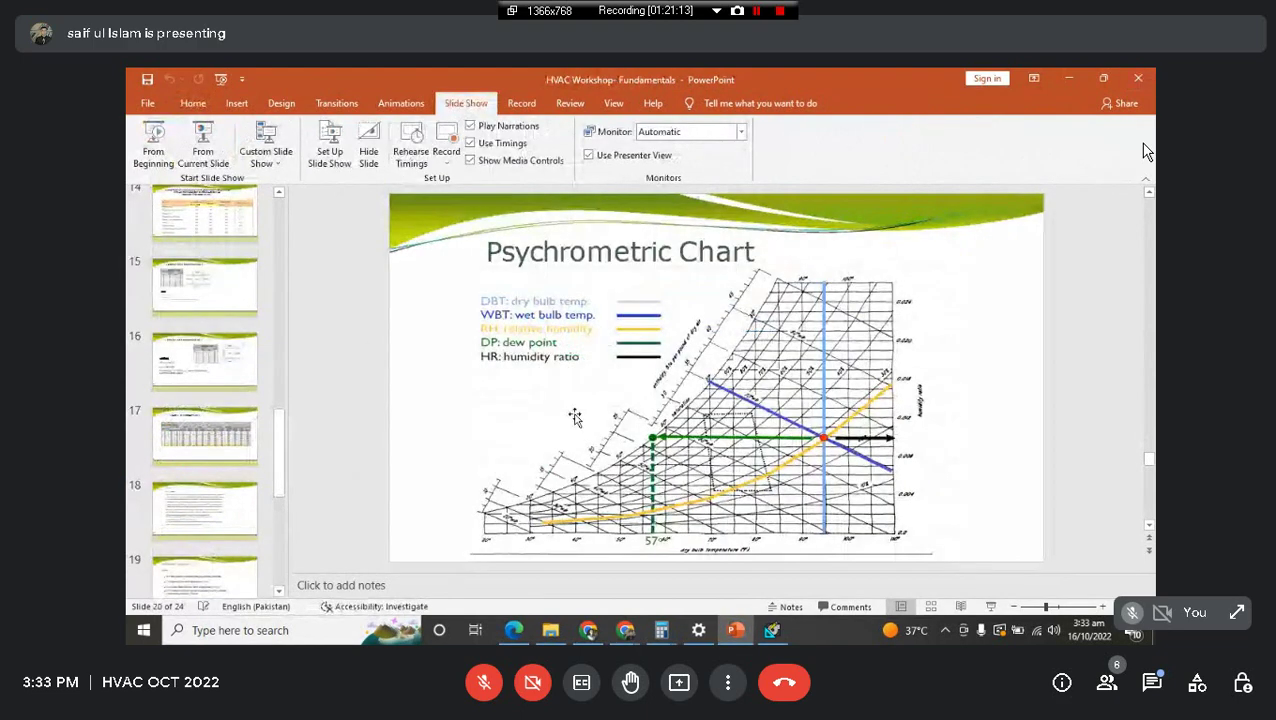
# Step: Select the chart picture on the Psychrometric Chart slide, switch to the Google Meet call and close its Whiteboarding panel
pyautogui.moveTo(550, 630)
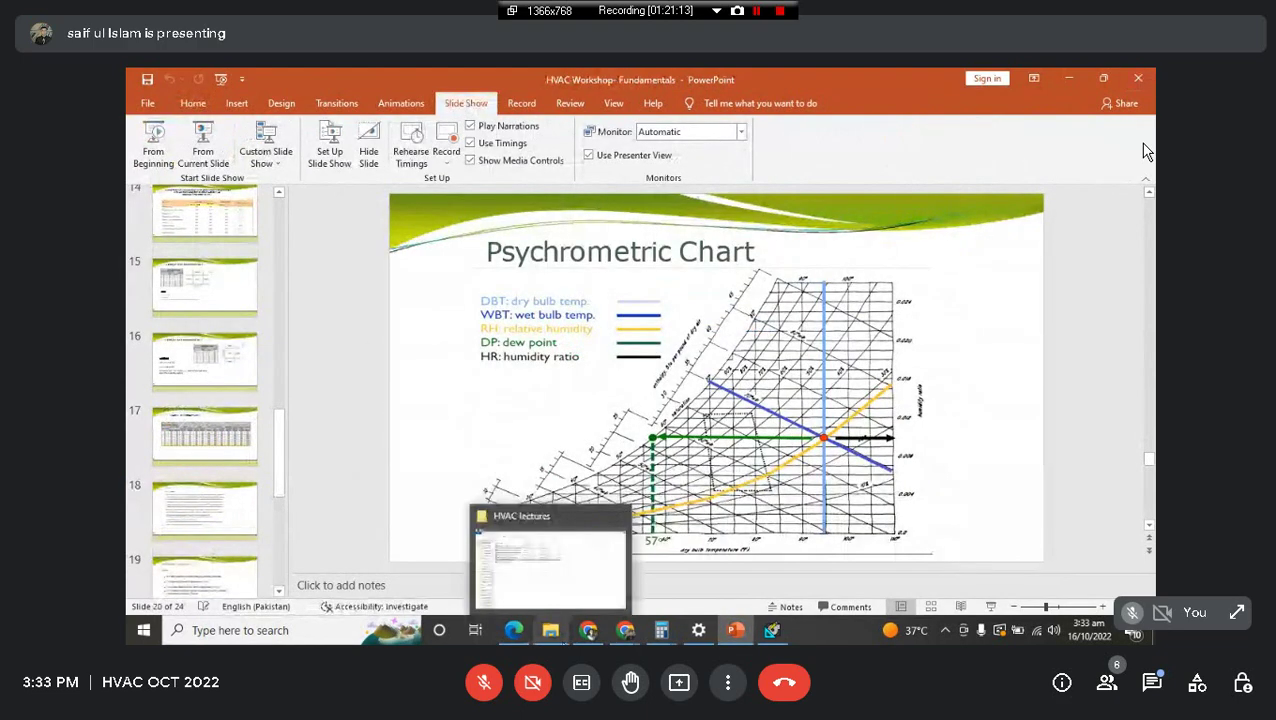
pyautogui.click(714, 334)
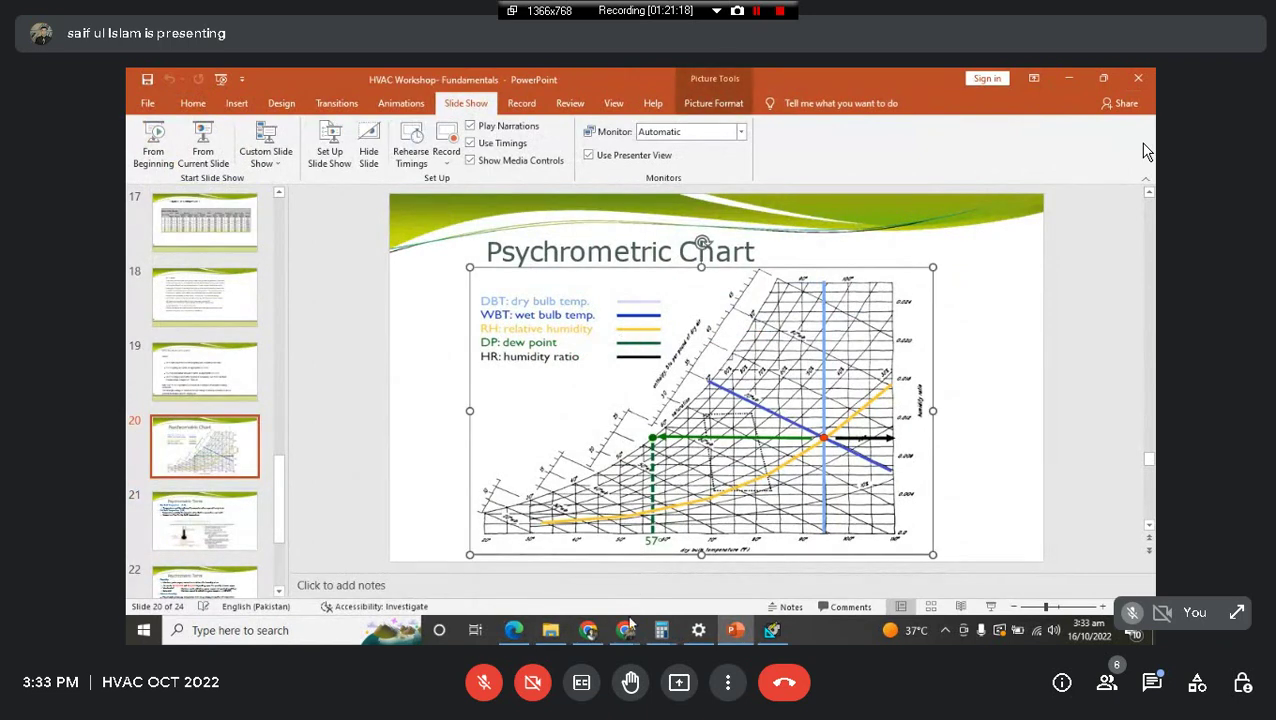
pyautogui.moveTo(627, 628)
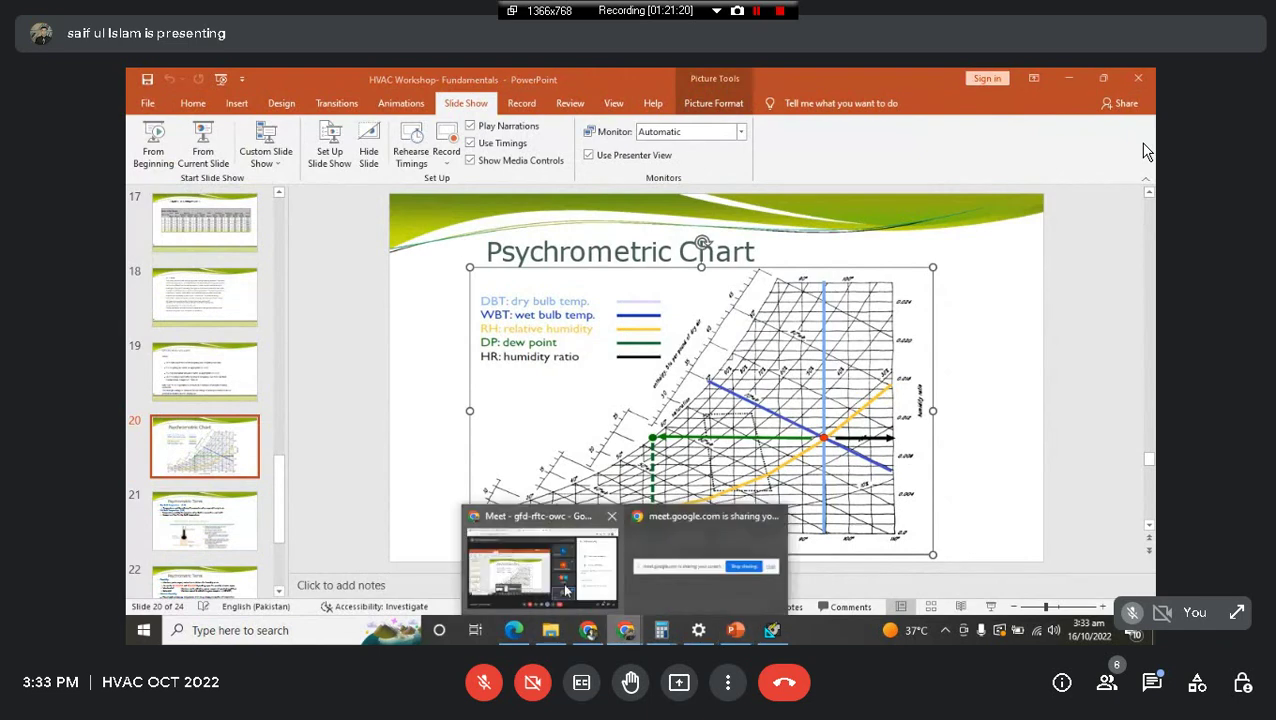
pyautogui.click(565, 591)
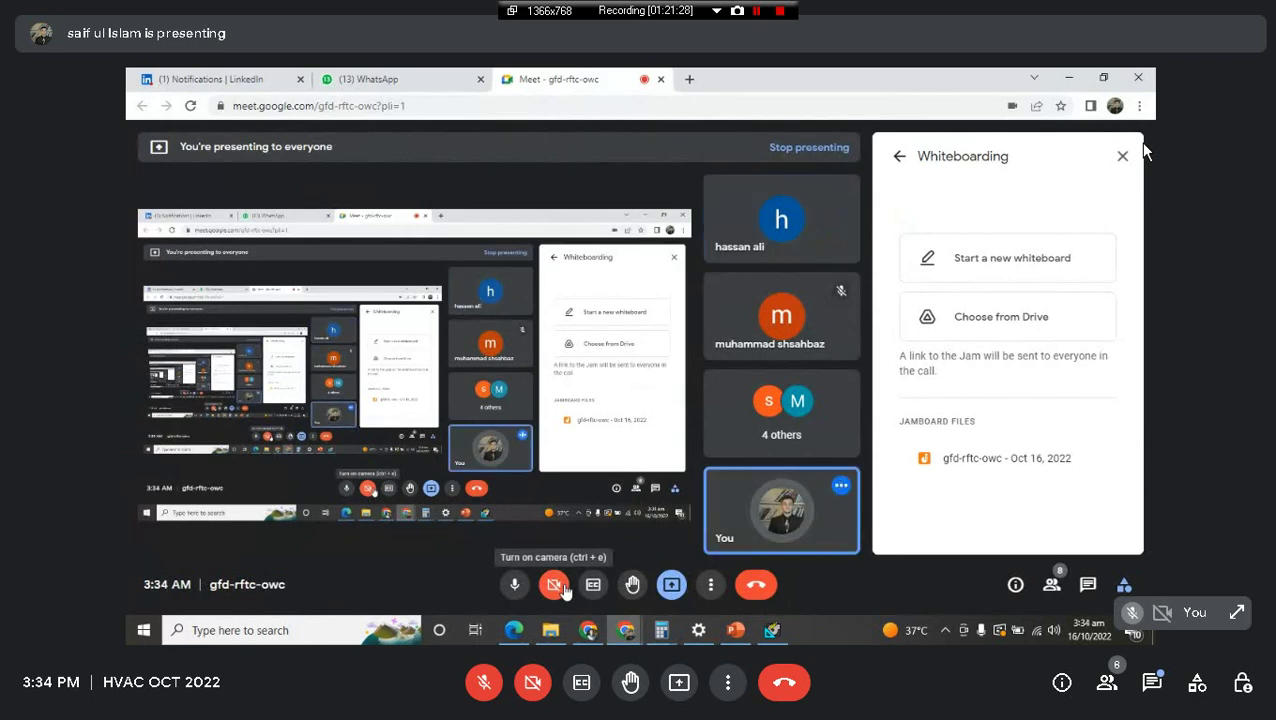
pyautogui.click(1122, 160)
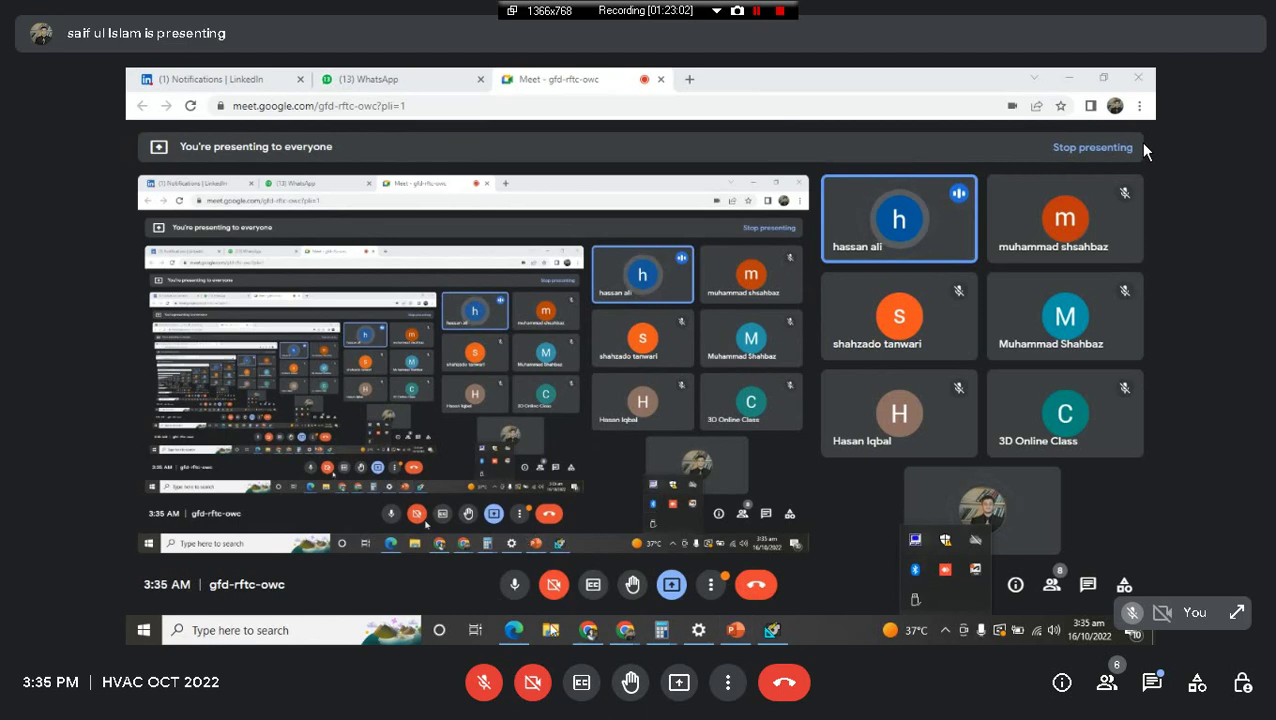
# Step: Open the HAP4.9 folder on New Volume (E:) in File Explorer
pyautogui.click(550, 630)
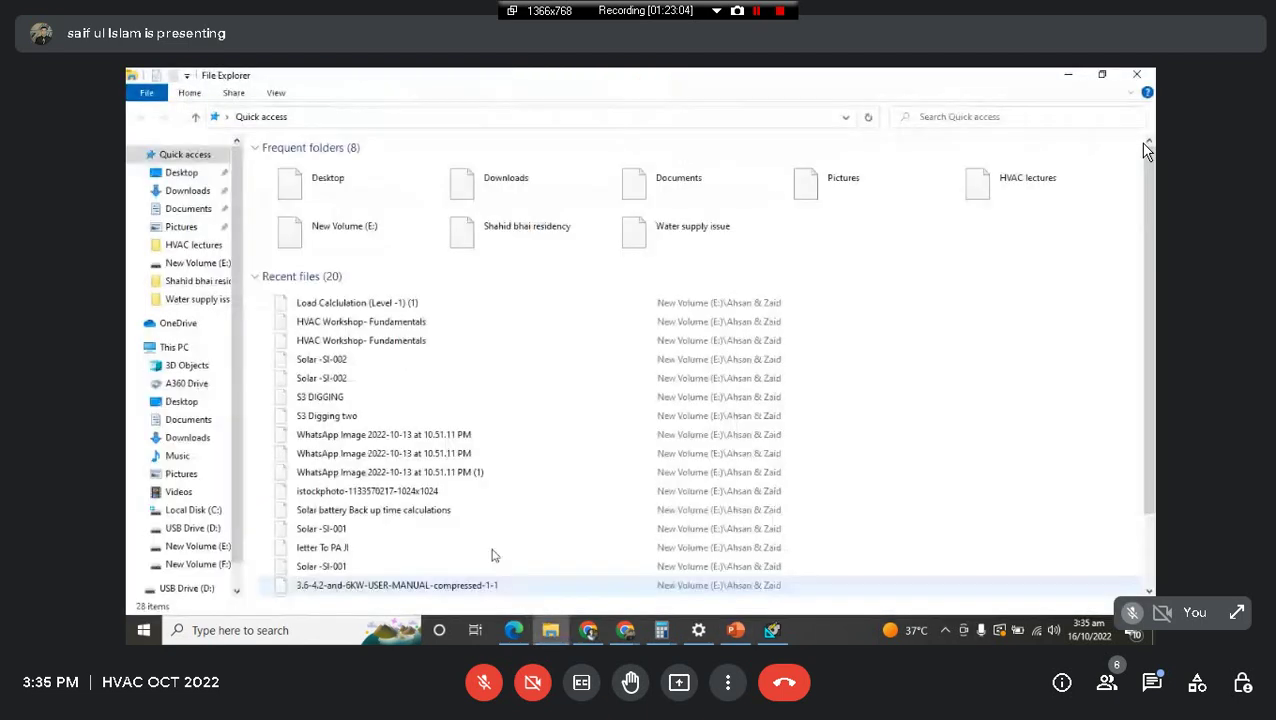
pyautogui.click(205, 547)
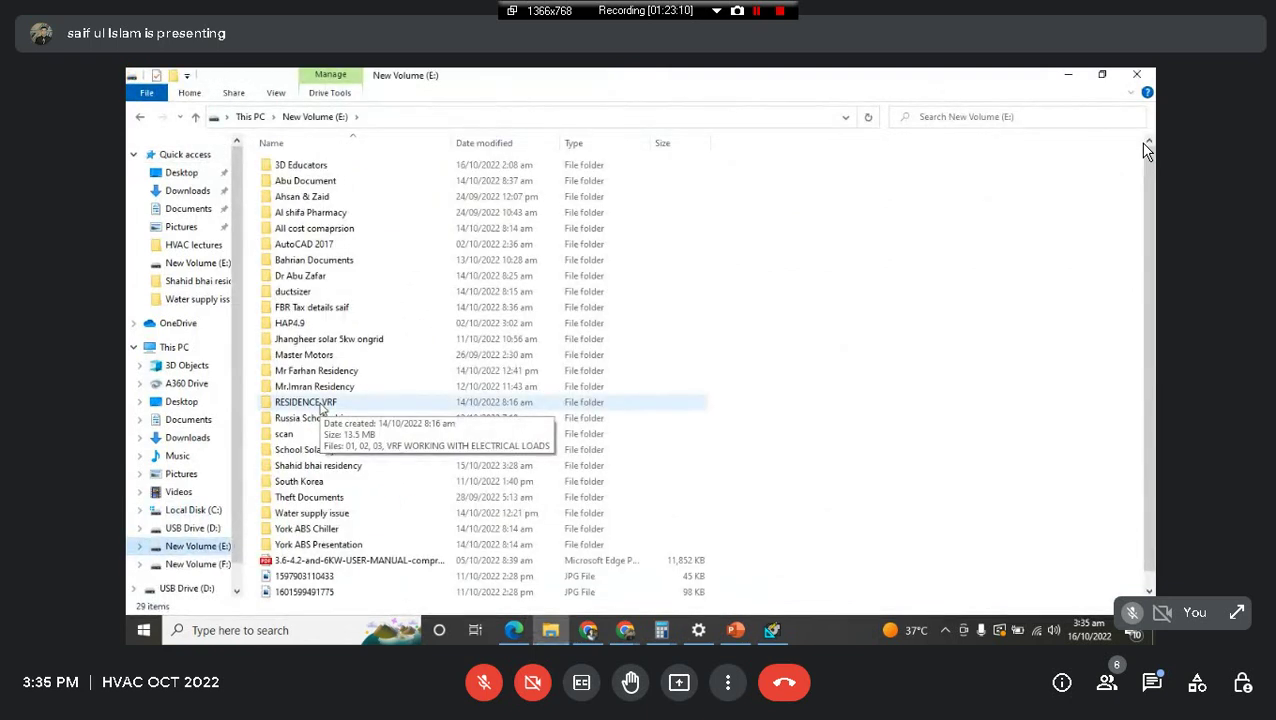
pyautogui.click(297, 327)
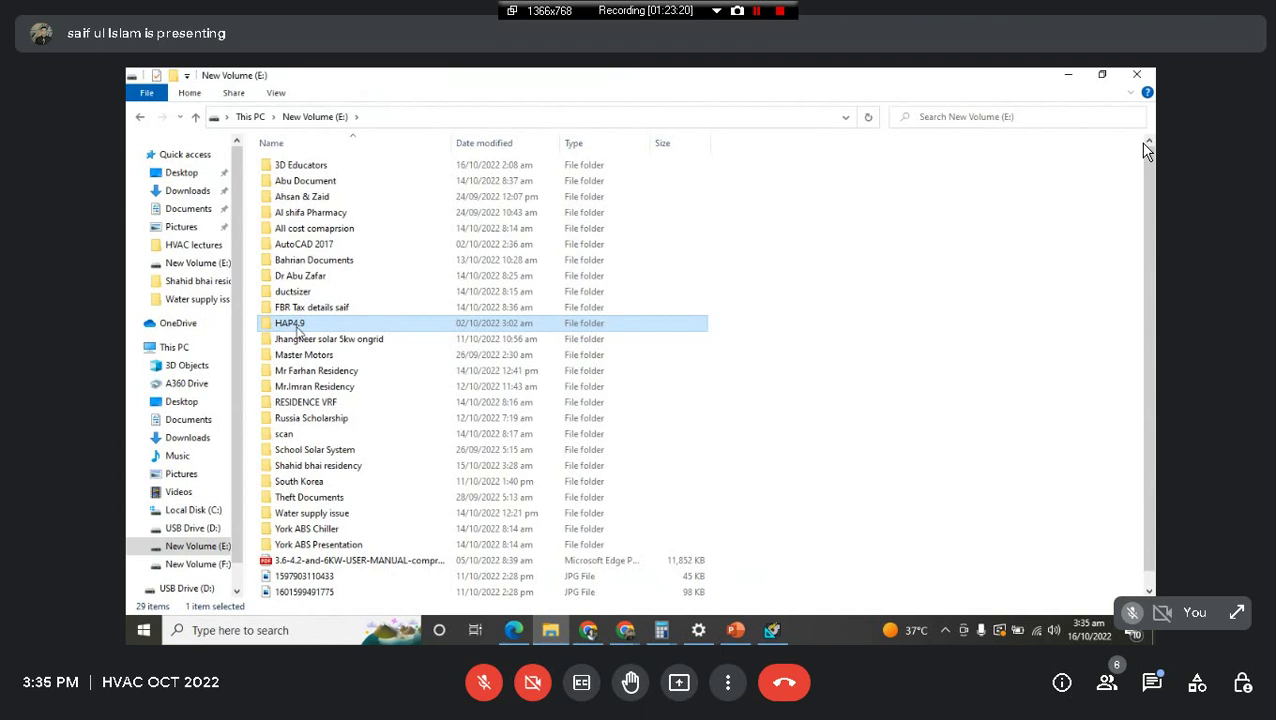
pyautogui.doubleClick(297, 332)
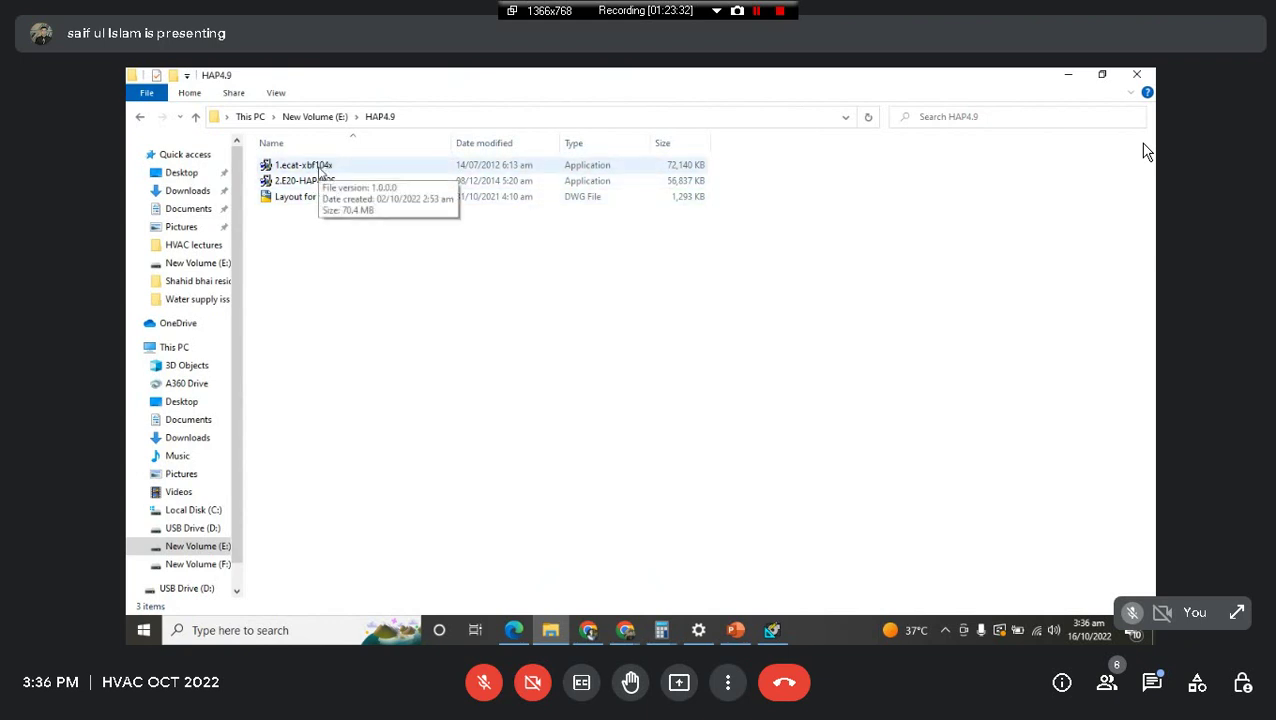
# Step: Search Windows for Control Panel and open it
pyautogui.click(143, 630)
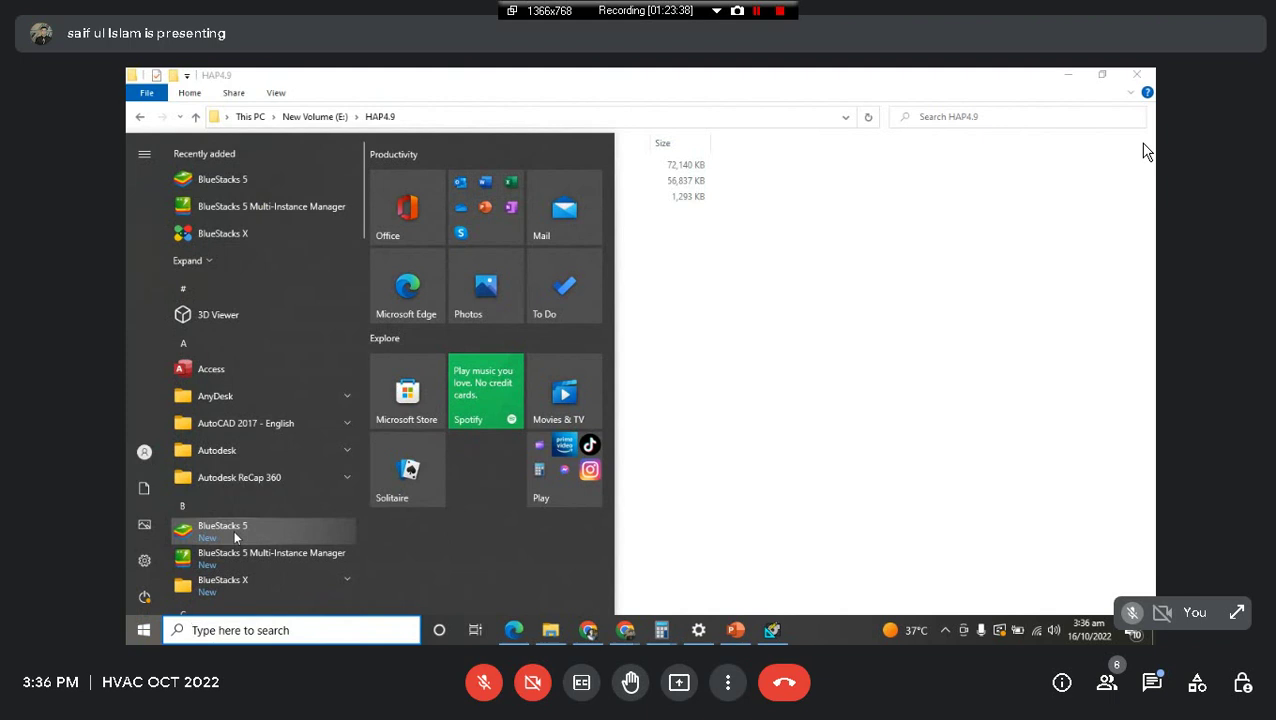
pyautogui.write('contr')
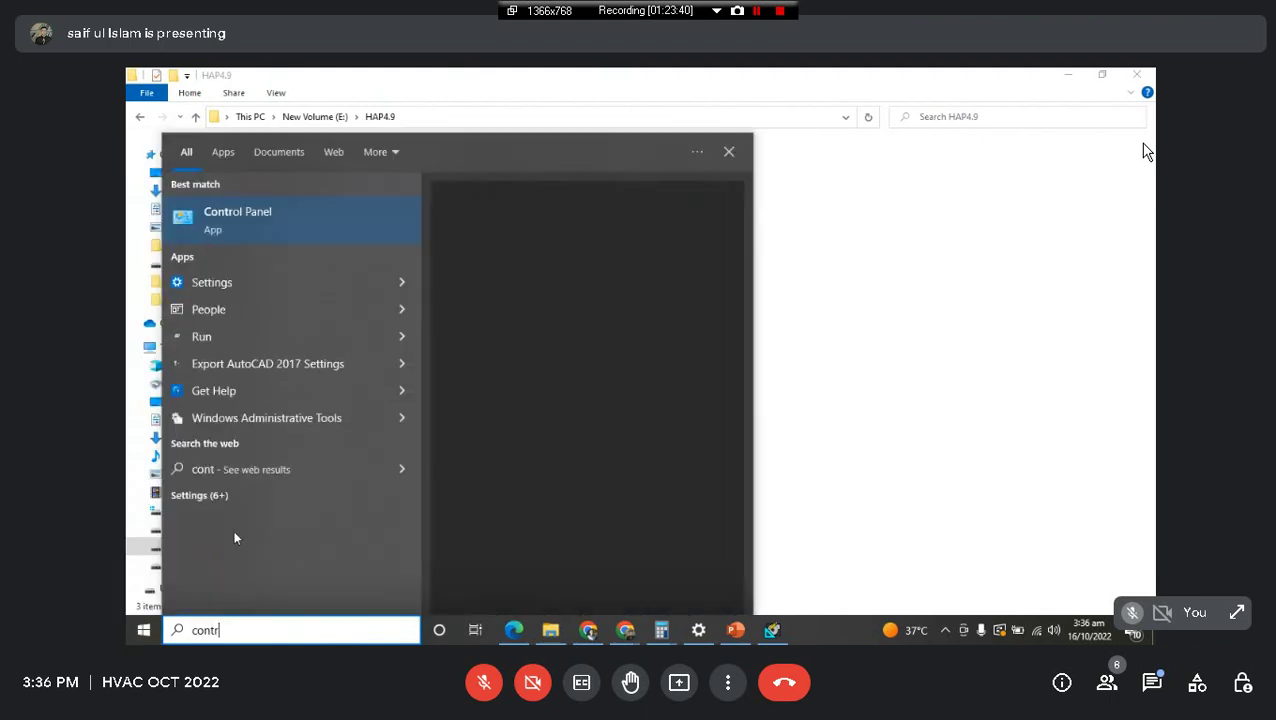
pyautogui.click(310, 218)
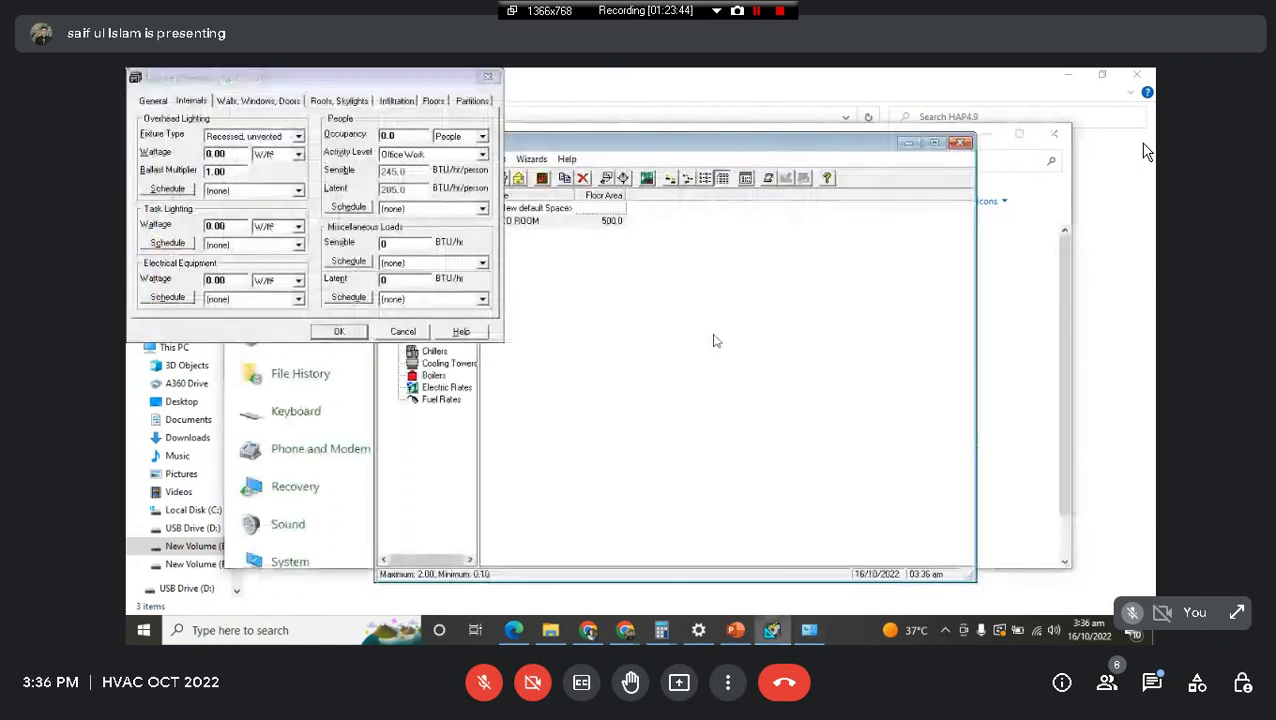
# Step: Close the space properties dialog and exit HAP without saving changes to the Untitled project
pyautogui.click(488, 78)
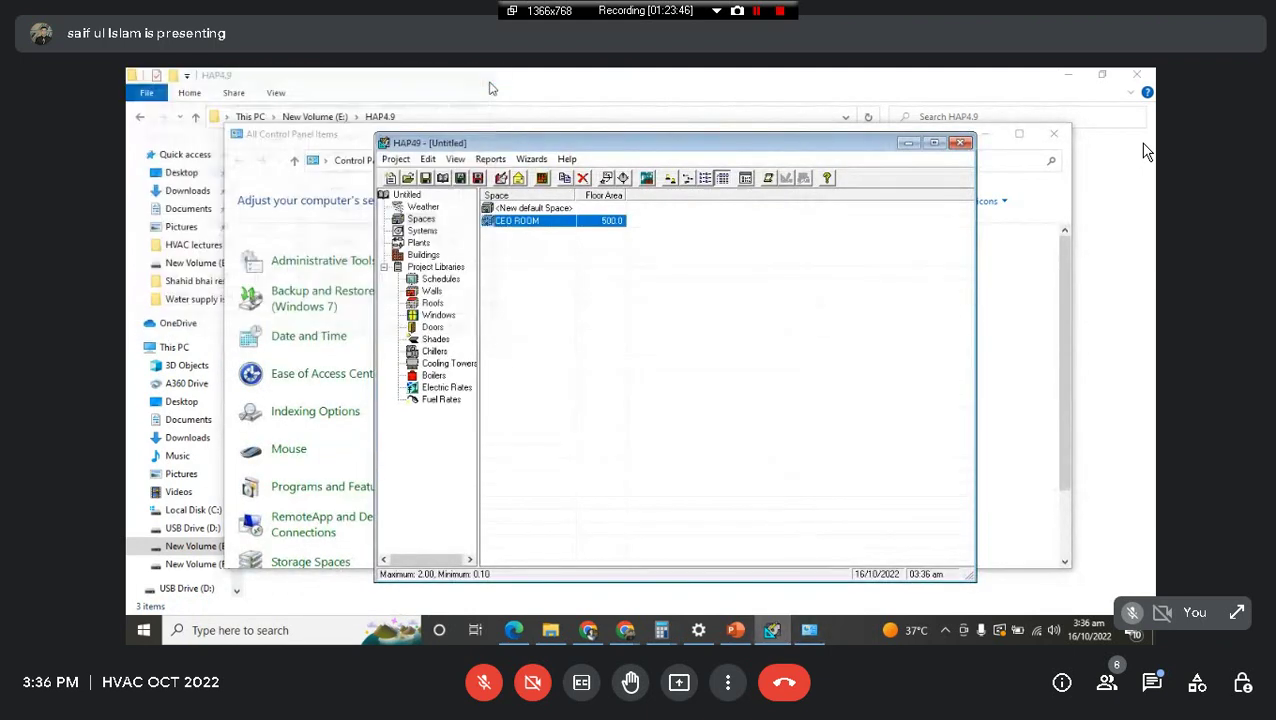
pyautogui.click(961, 144)
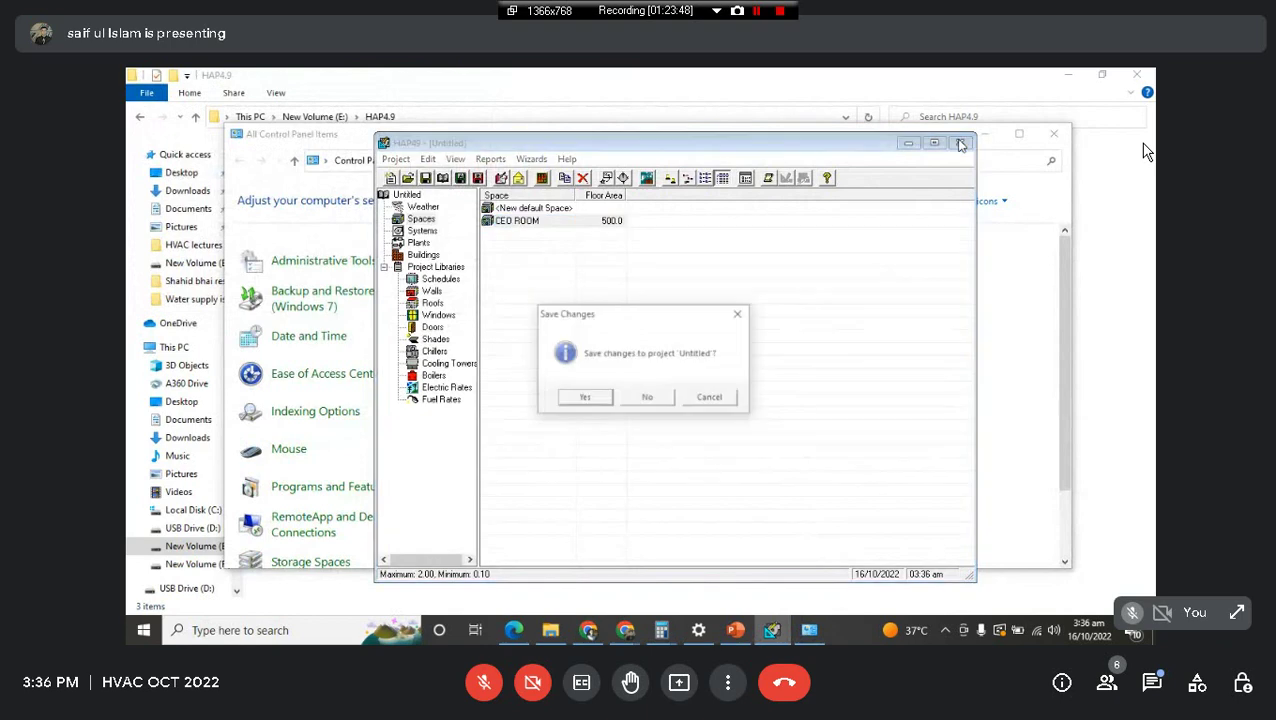
pyautogui.click(646, 398)
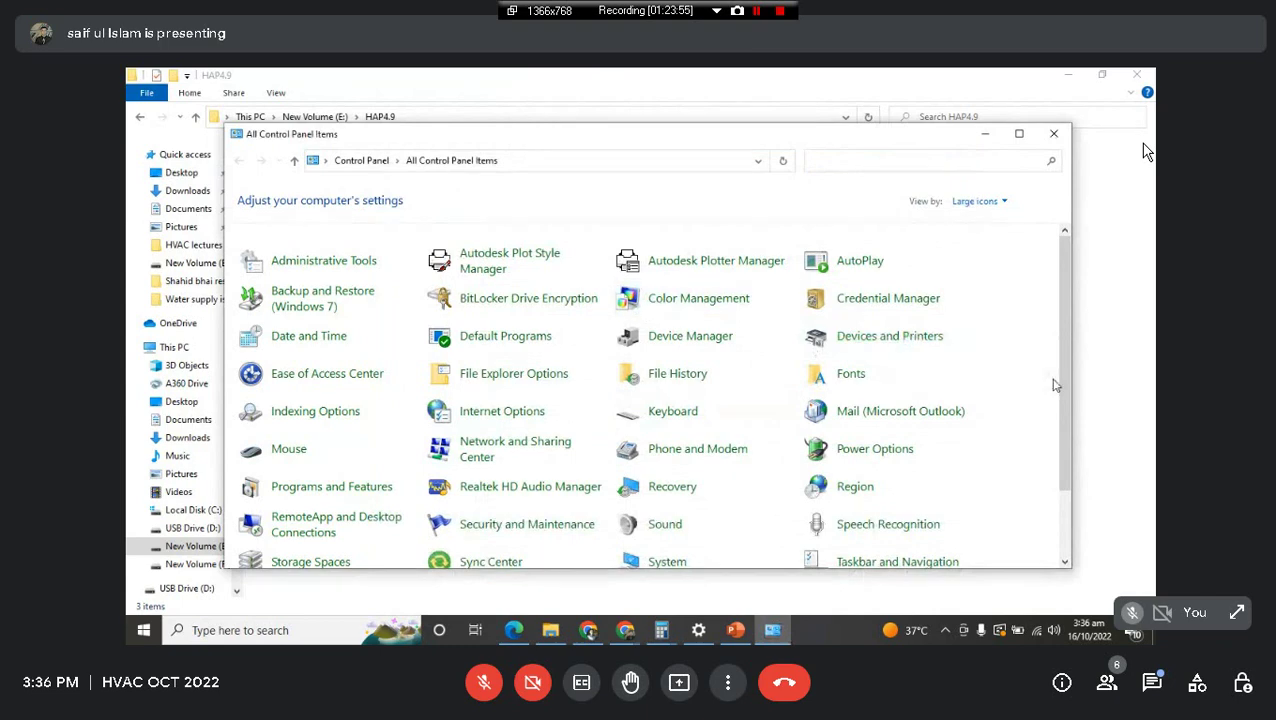
# Step: Open Programs and Features and select E-CAT / E20-II Configuration Services 2.21 in the list of installed programs
pyautogui.scroll(-2, 1066, 410)
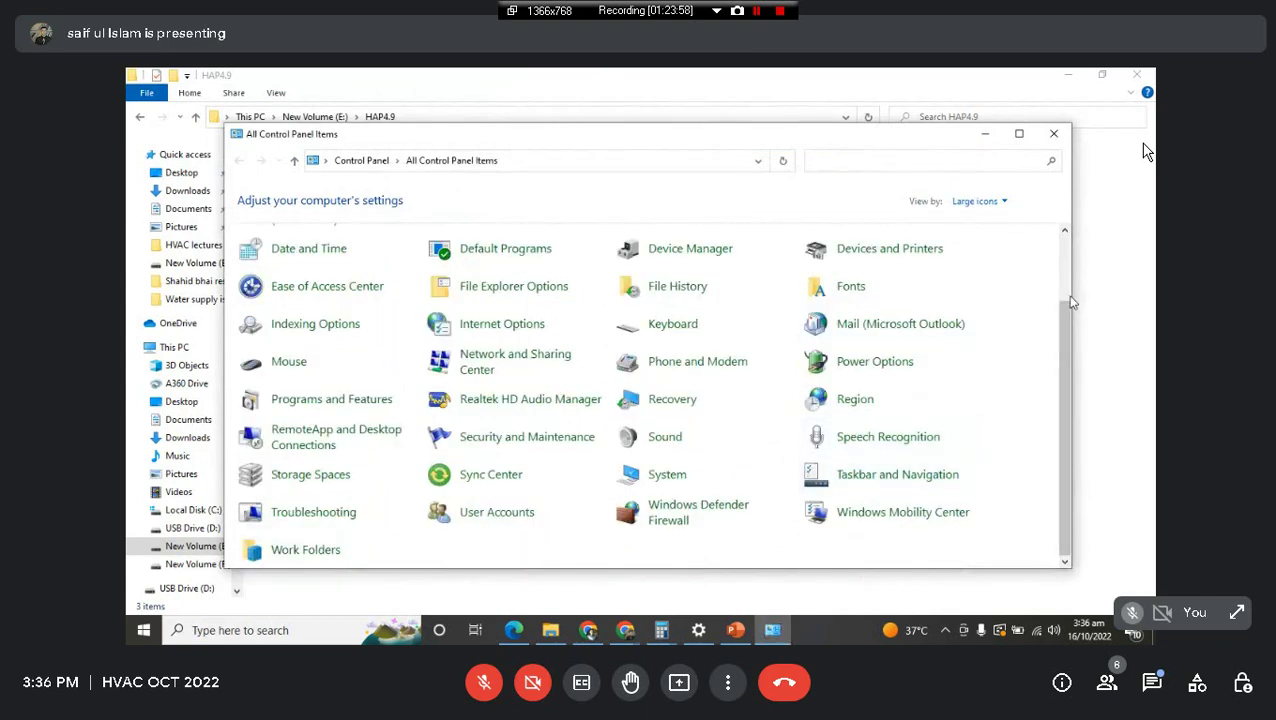
pyautogui.scroll(3, 1068, 300)
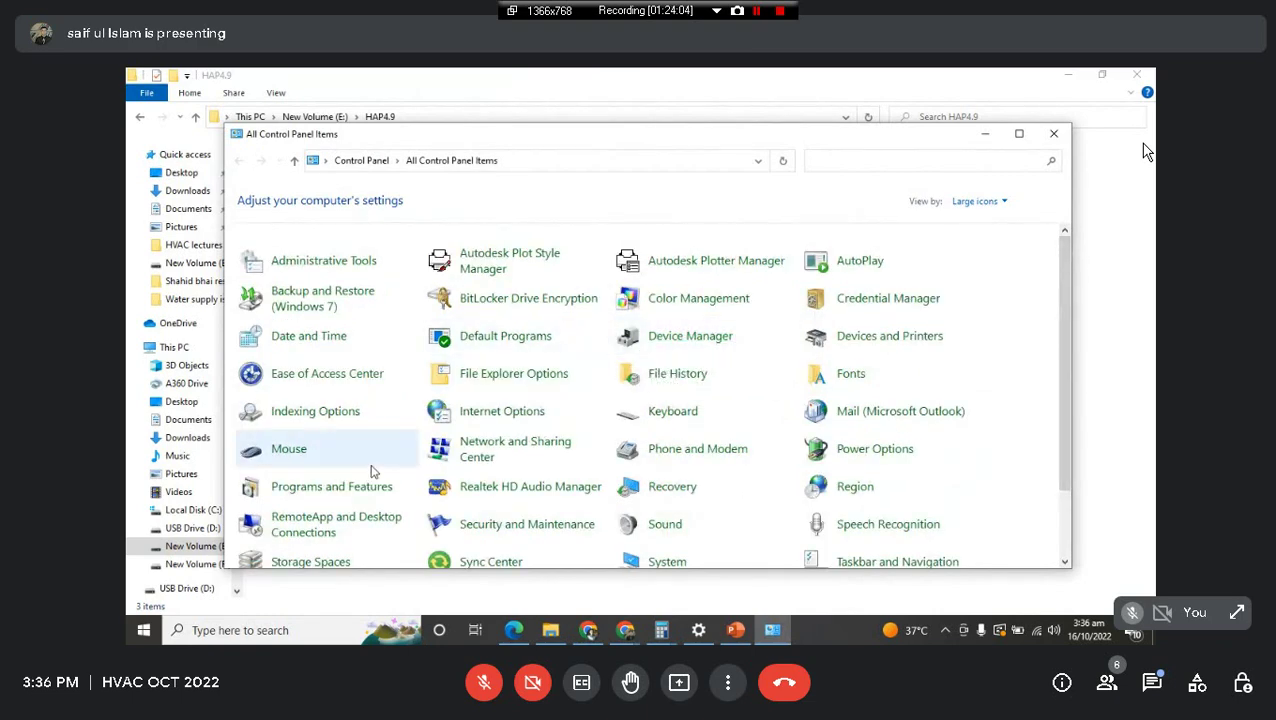
pyautogui.click(363, 497)
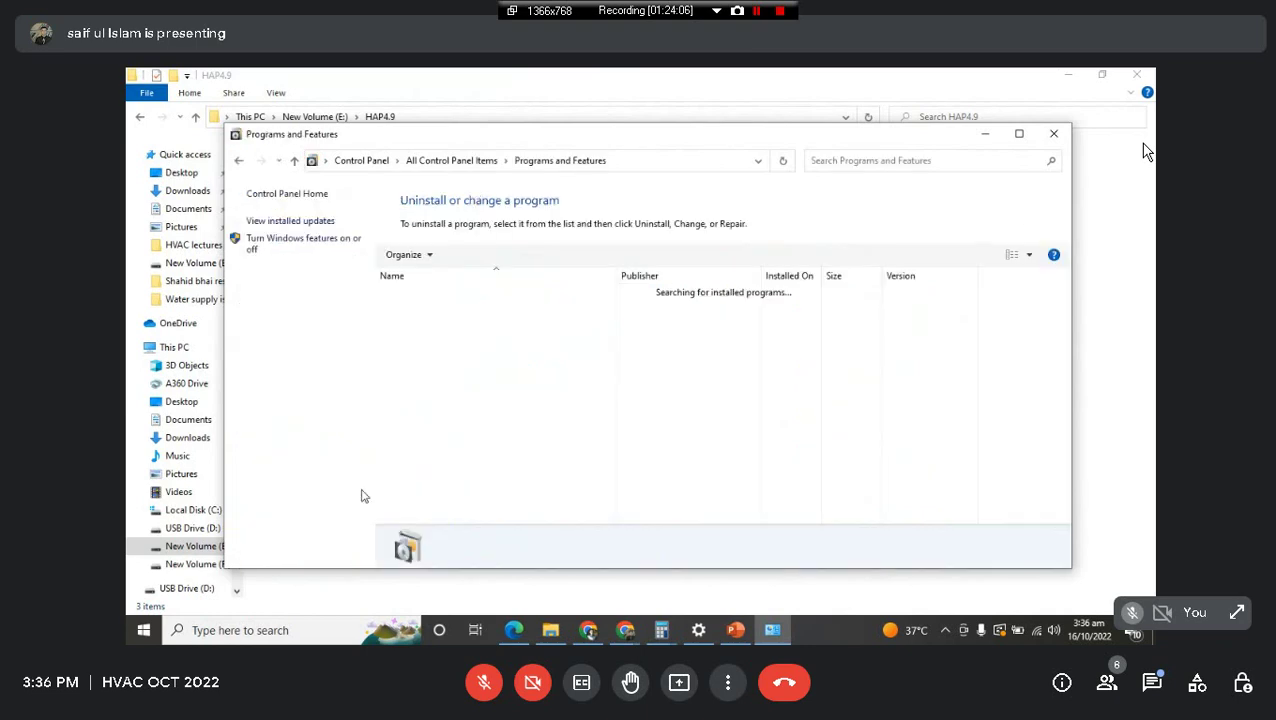
pyautogui.click(477, 408)
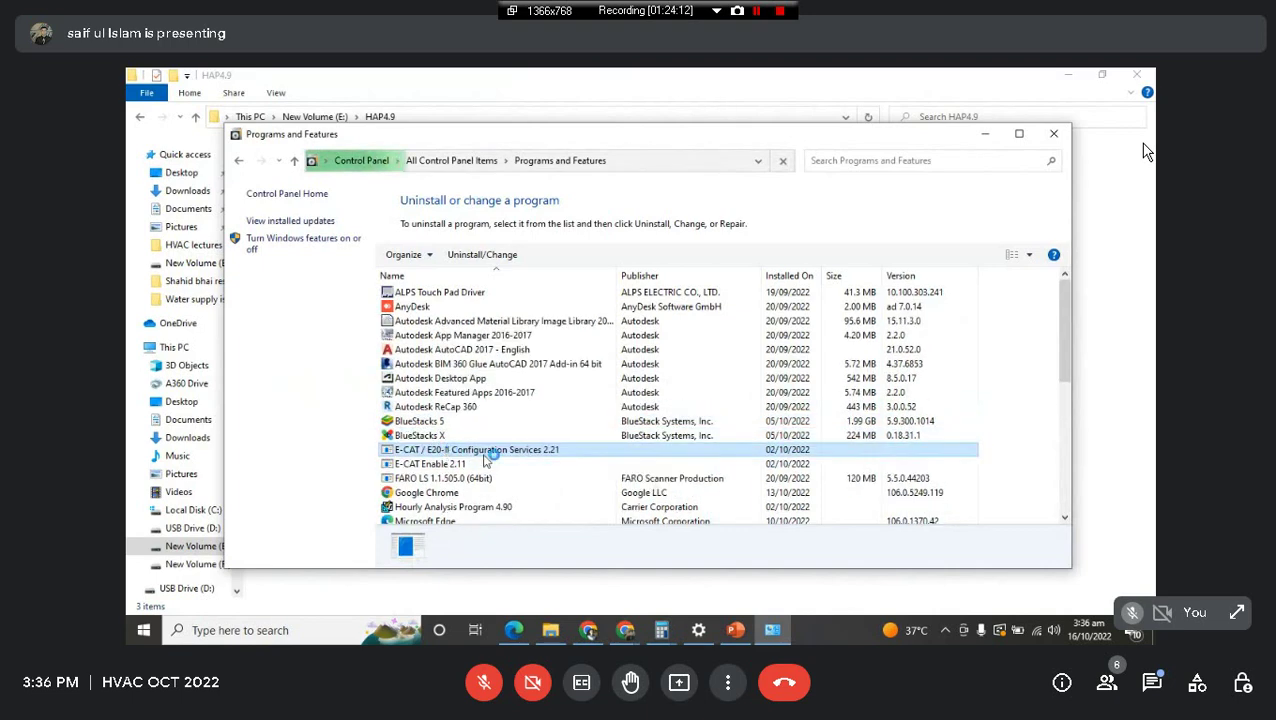
# Step: Search Windows for Hourly Analysis Program 4.90 and choose to uninstall it
pyautogui.click(143, 630)
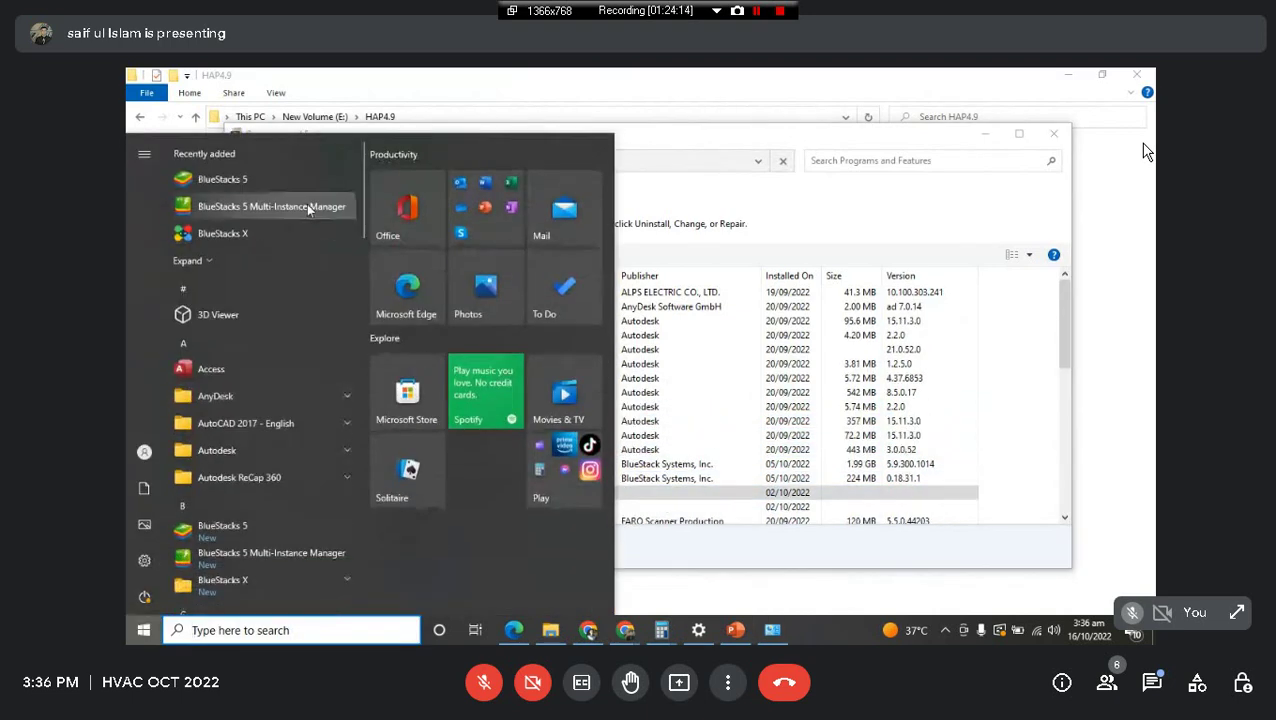
pyautogui.write('hou')
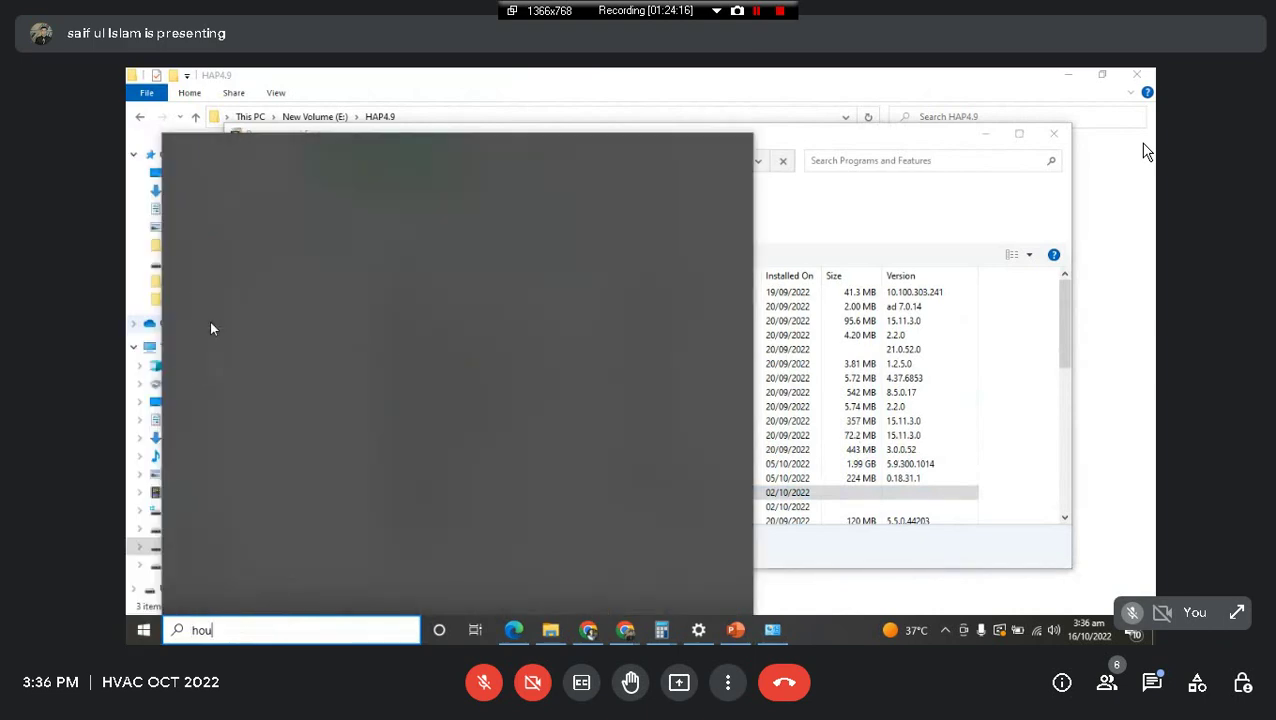
pyautogui.rightClick(268, 217)
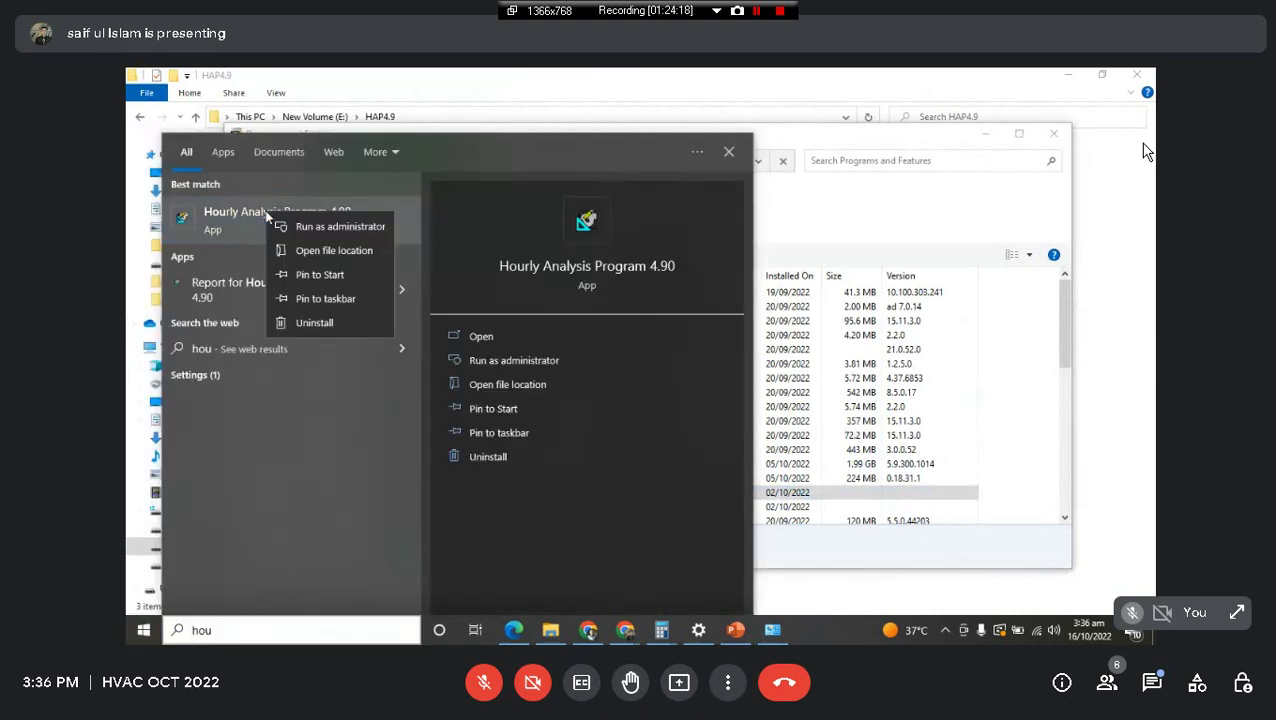
pyautogui.click(318, 322)
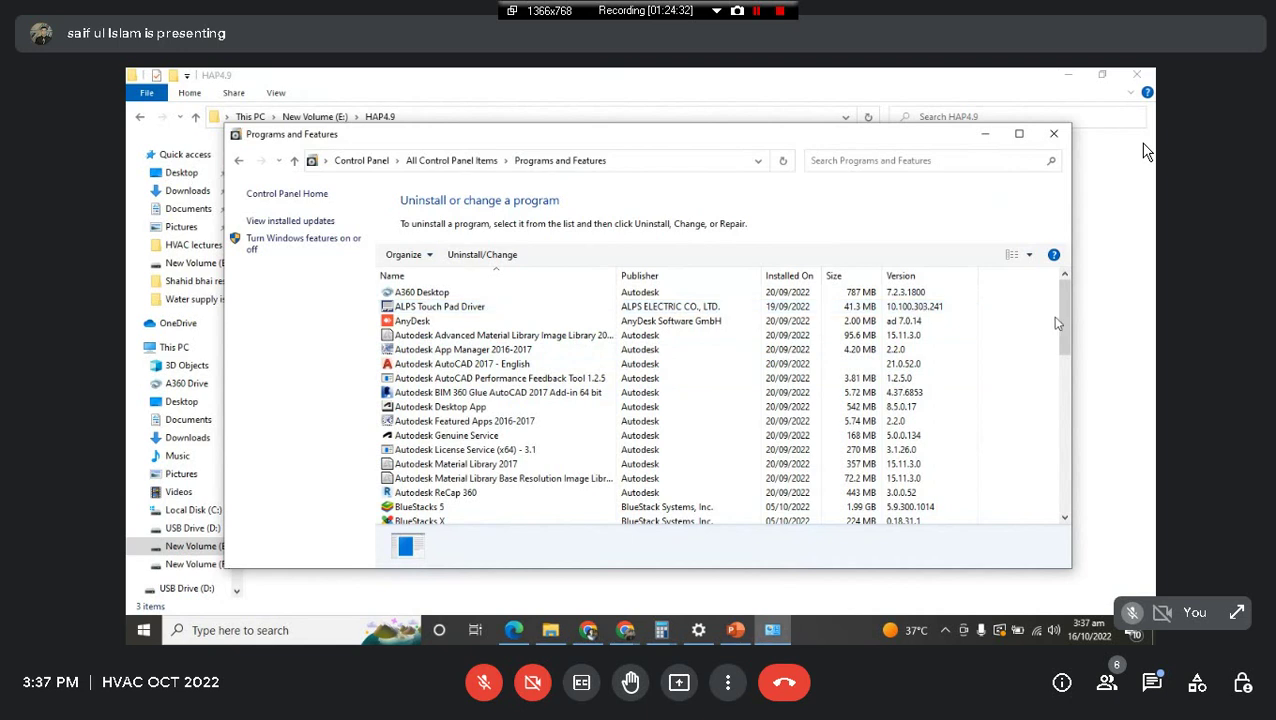
# Step: Try to uninstall Hourly Analysis Program 4.90 by looking it up with the Windows search term "hou"
pyautogui.scroll(-3, 1067, 326)
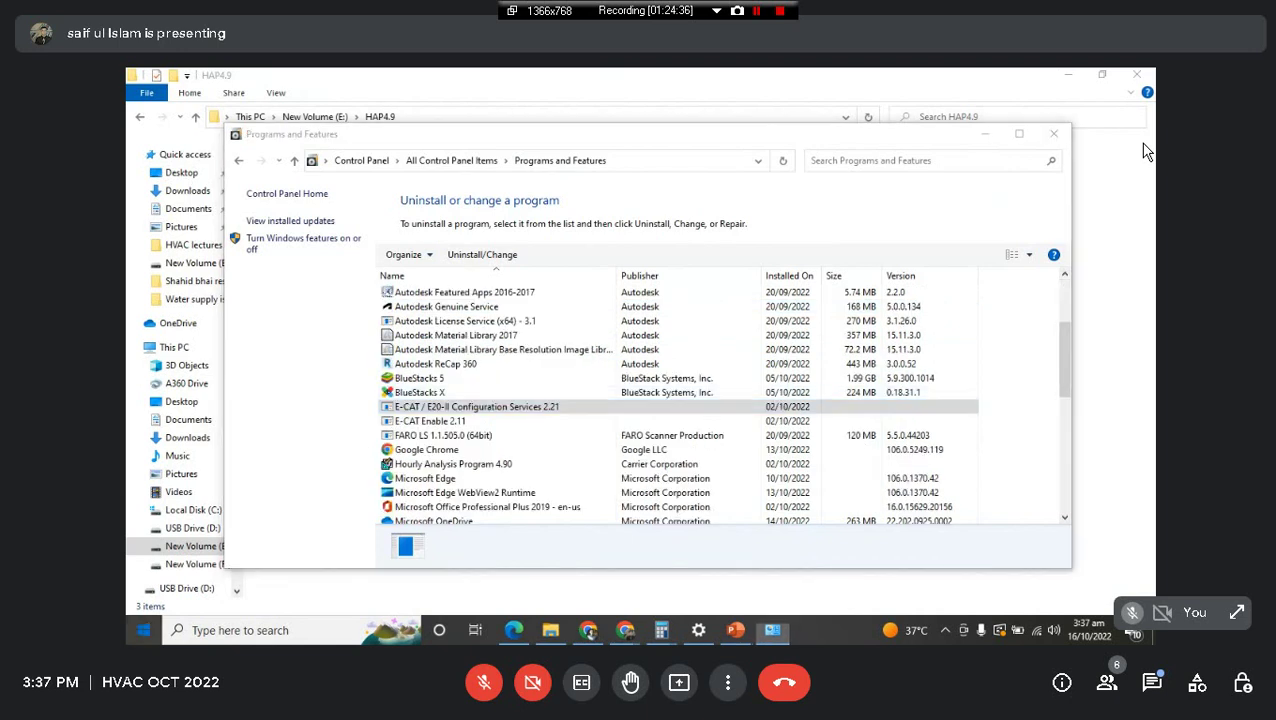
pyautogui.press('super')
pyautogui.write('hou')
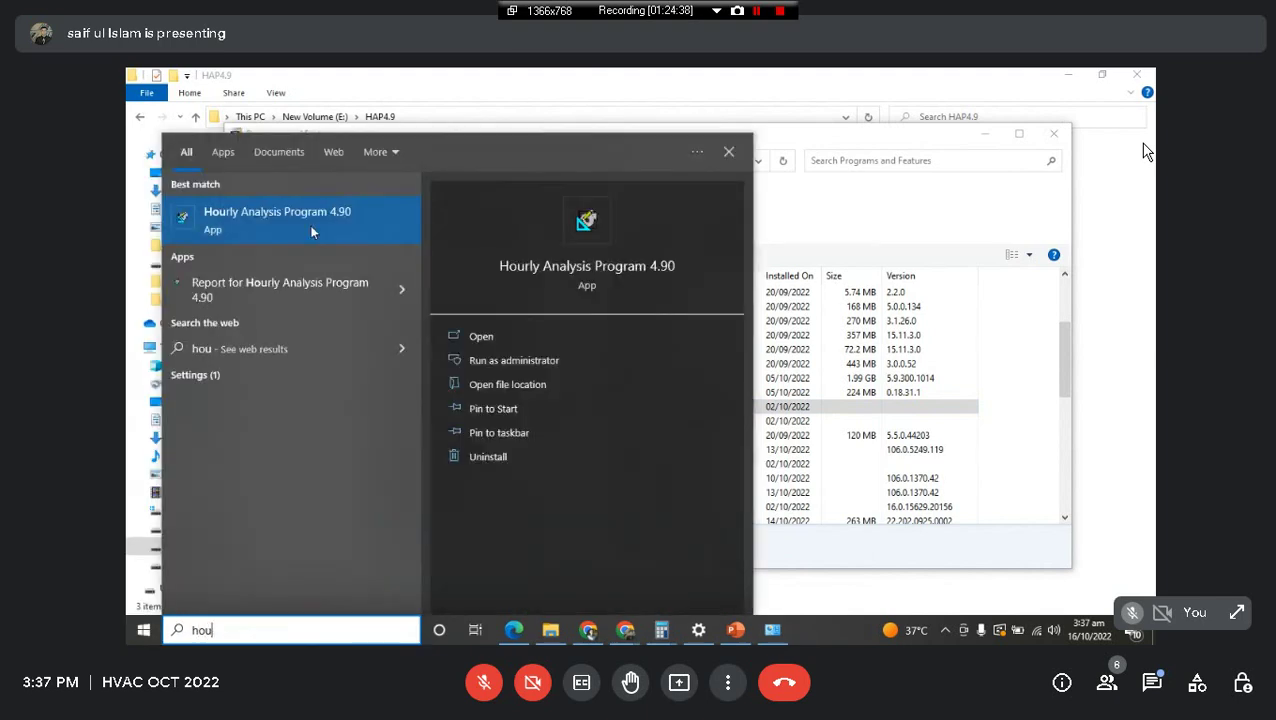
pyautogui.rightClick(309, 224)
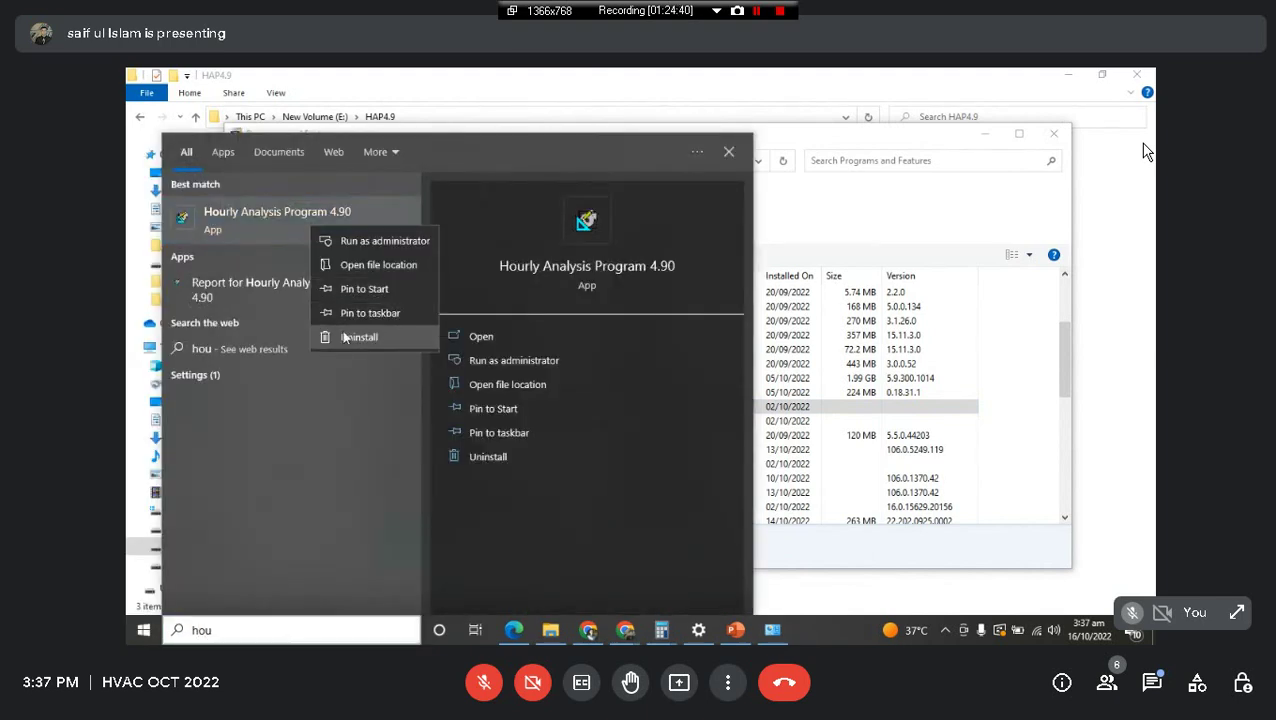
pyautogui.click(358, 337)
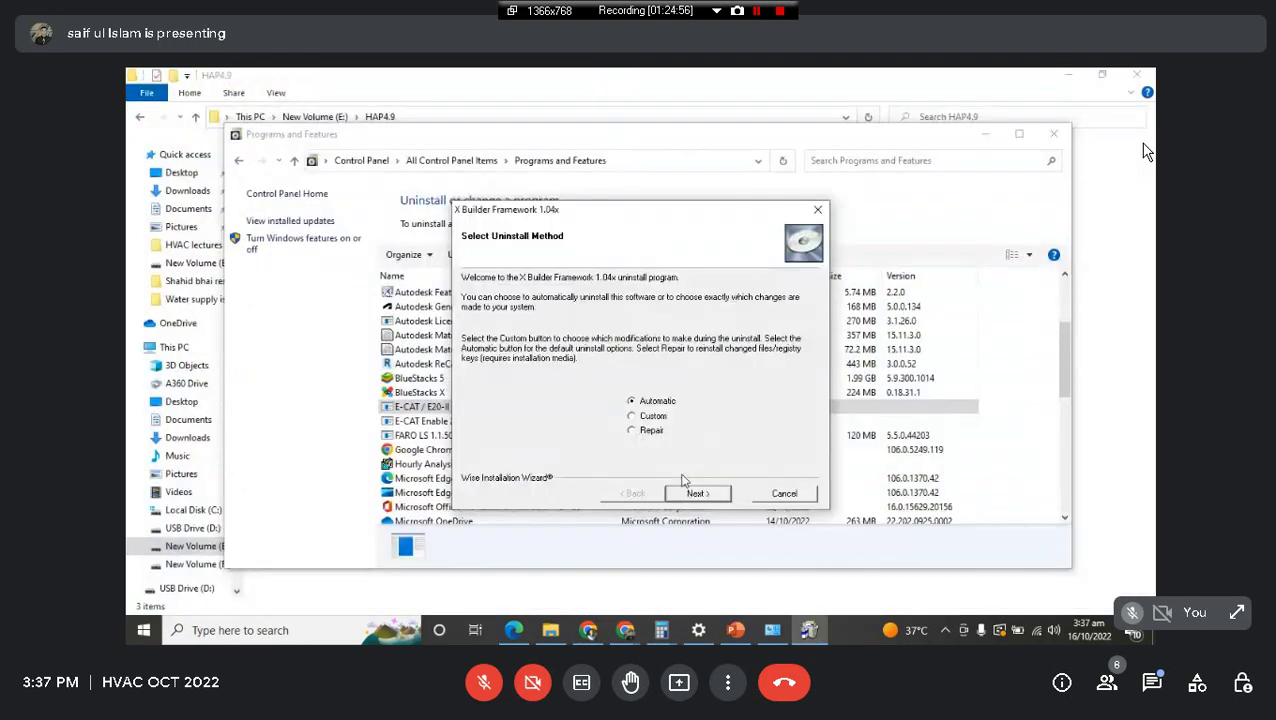
# Step: Uninstall X Builder Framework 1.04x with the Automatic method and agree to remove all unused shared files
pyautogui.click(695, 494)
pyautogui.click(695, 494)
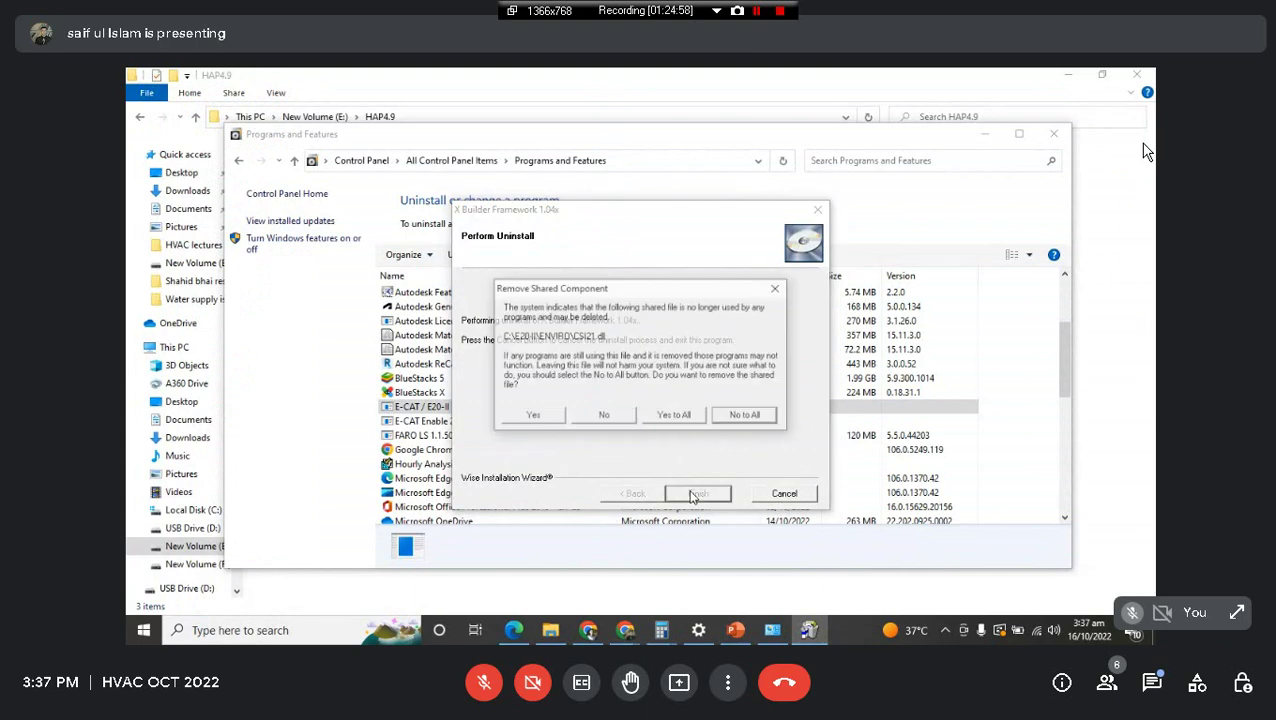
pyautogui.click(686, 420)
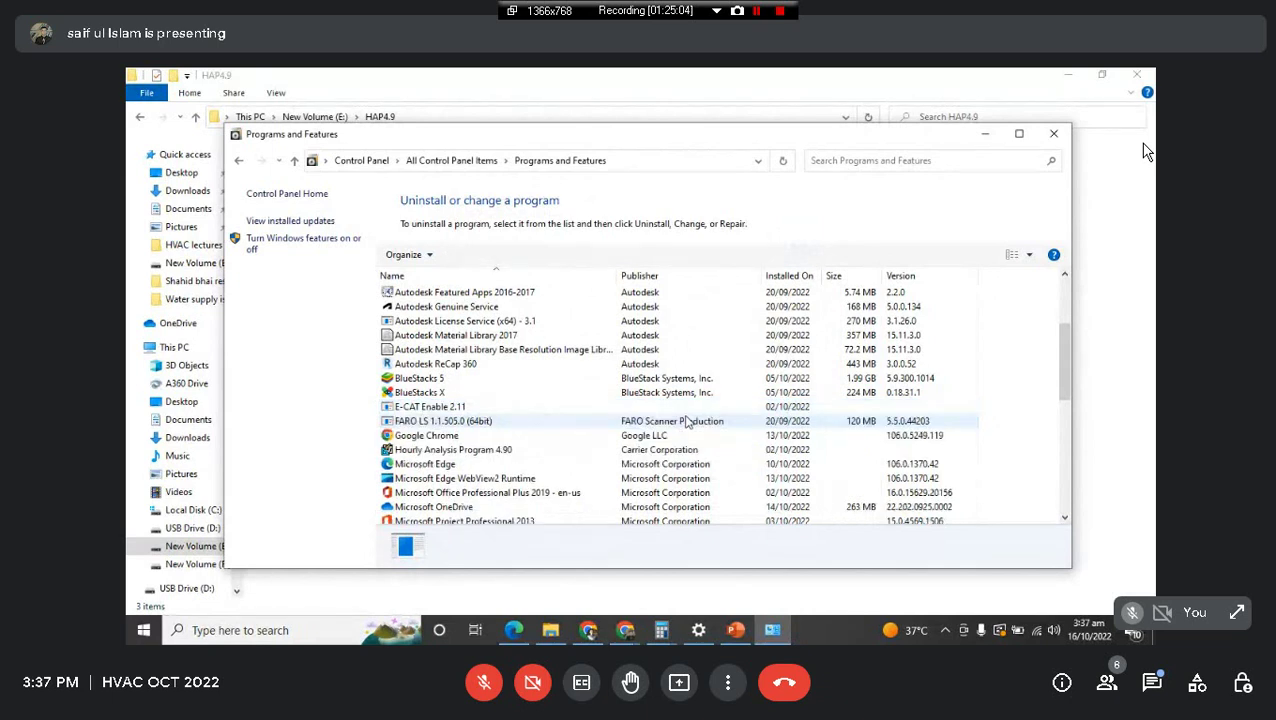
# Step: Uninstall E-CAT Enable 2.11 from the installed programs using the Automatic method
pyautogui.click(471, 407)
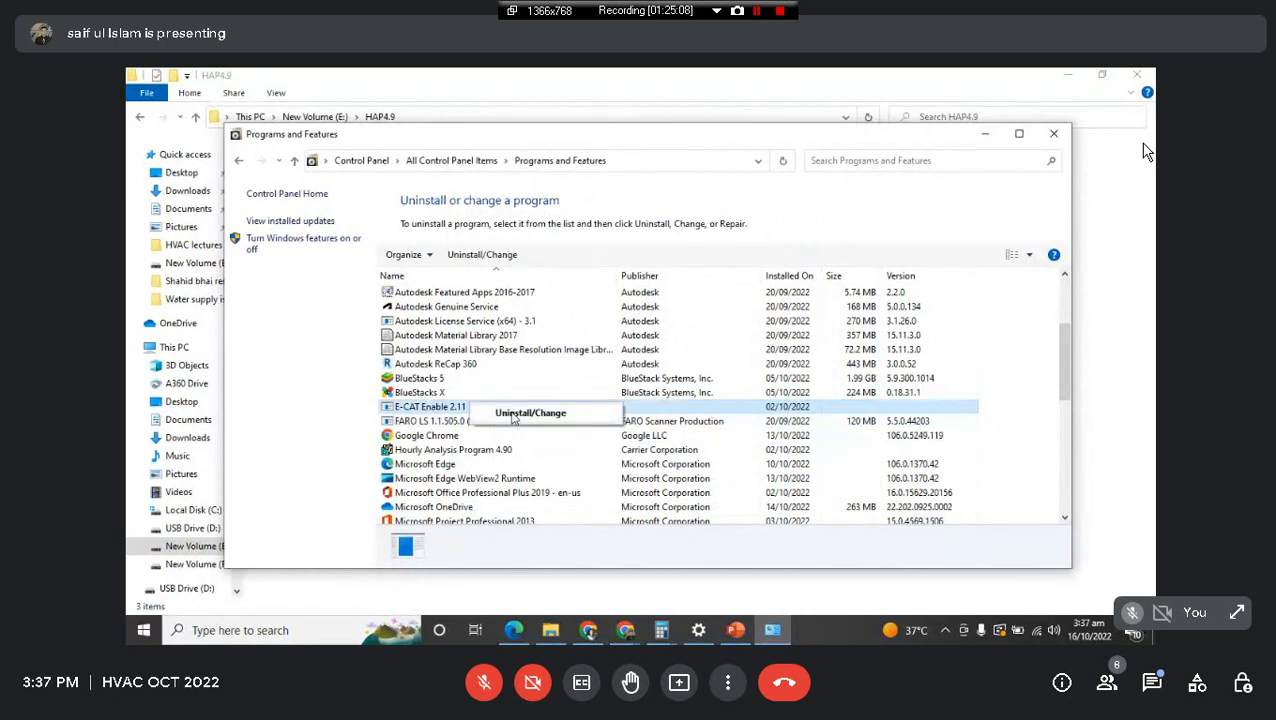
pyautogui.click(512, 414)
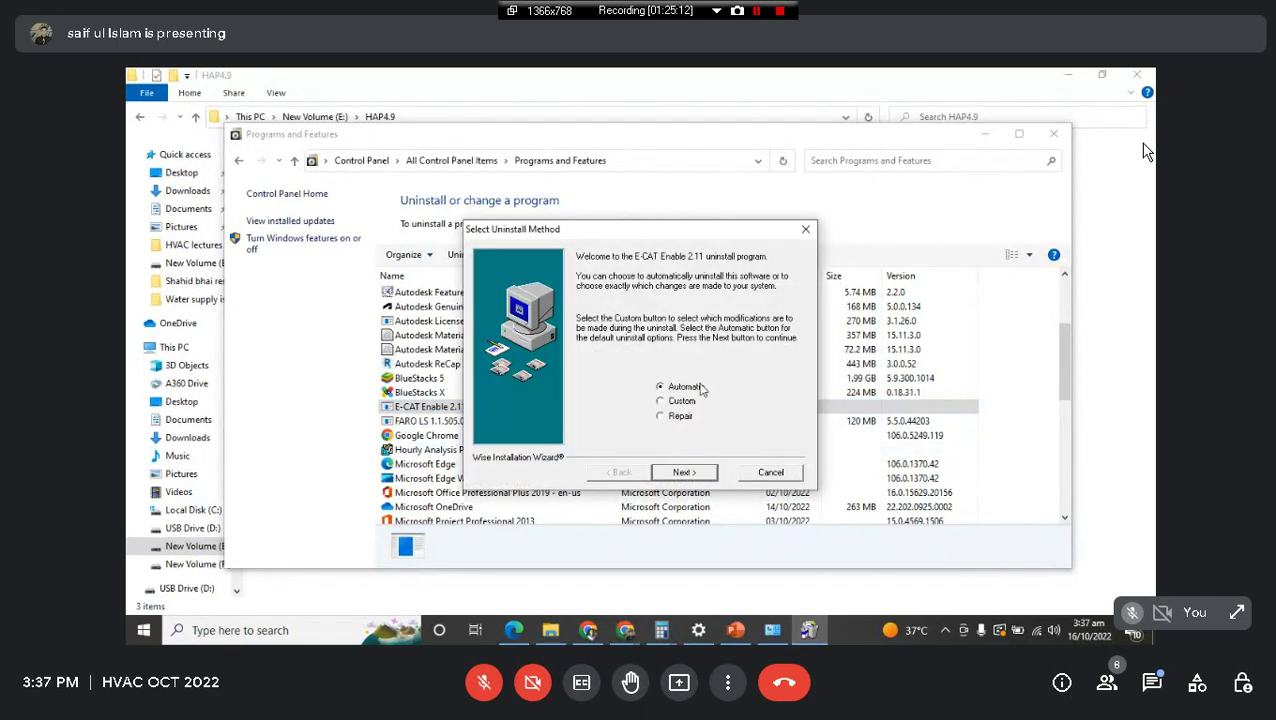
pyautogui.click(683, 472)
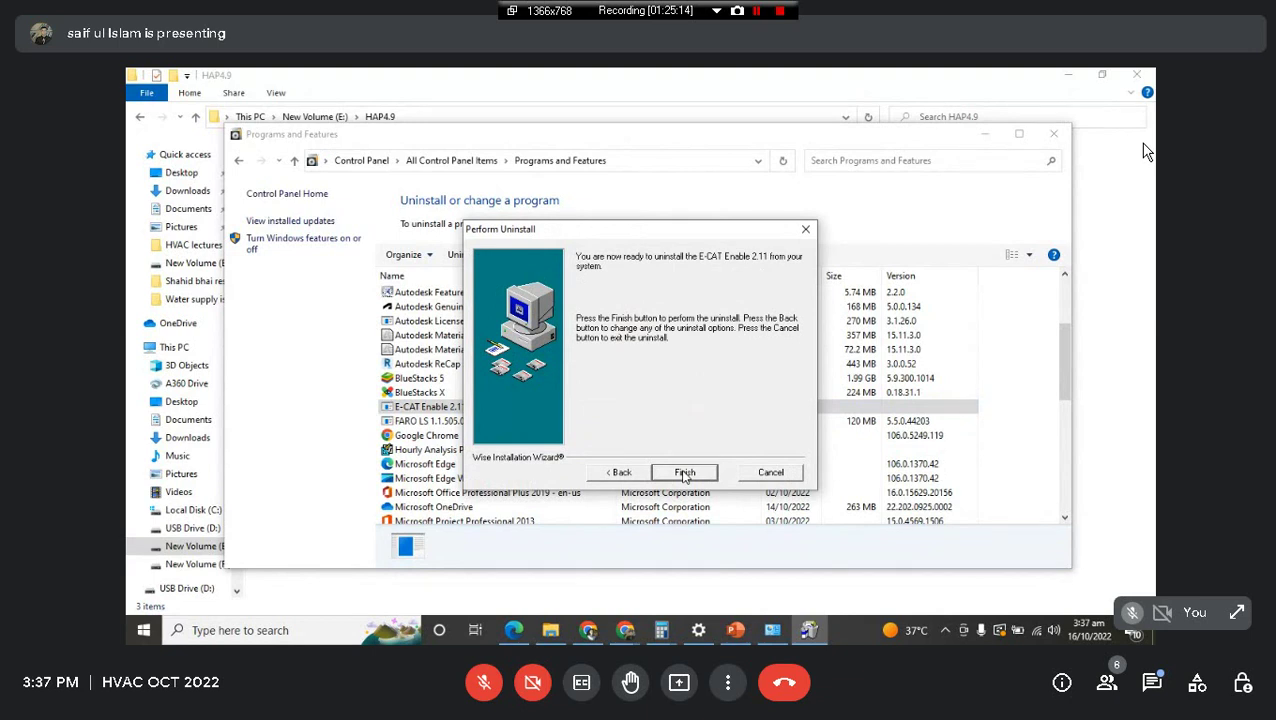
pyautogui.click(684, 472)
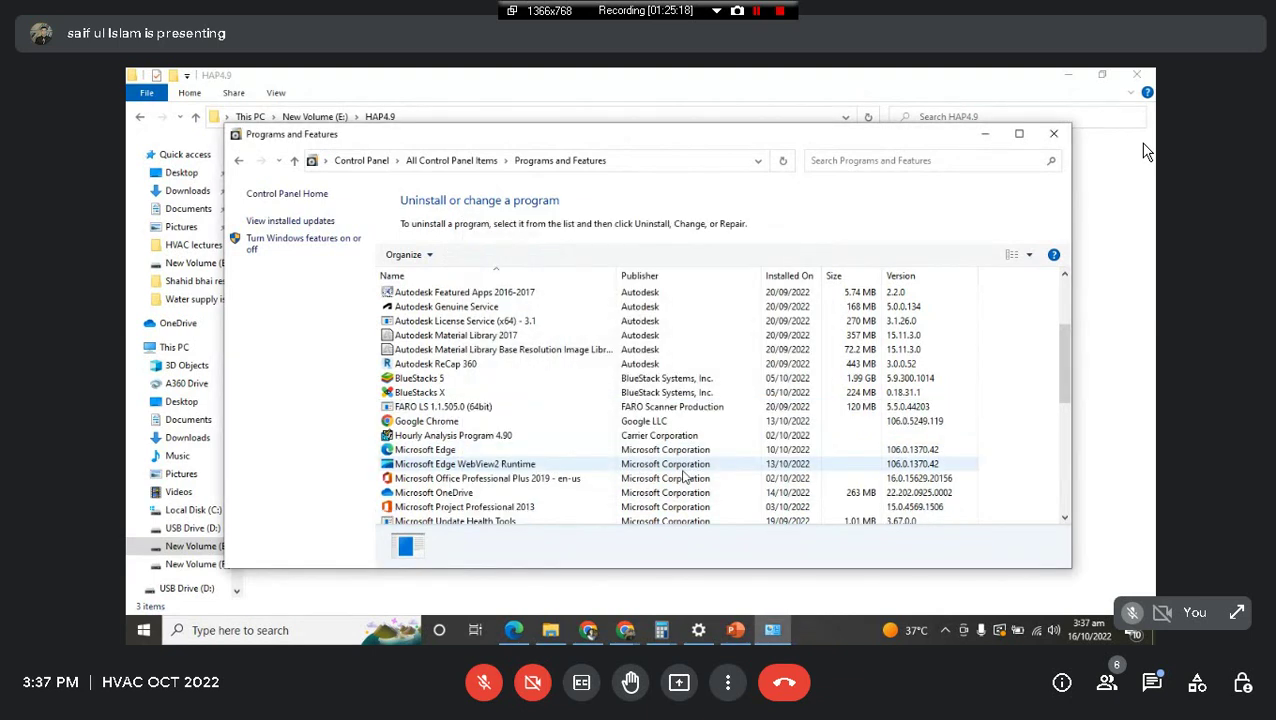
# Step: Run the 1.ecat-xbf104x installer from the HAP4.9 folder and proceed past its welcome page
pyautogui.hotkey('alt', 'Tab')
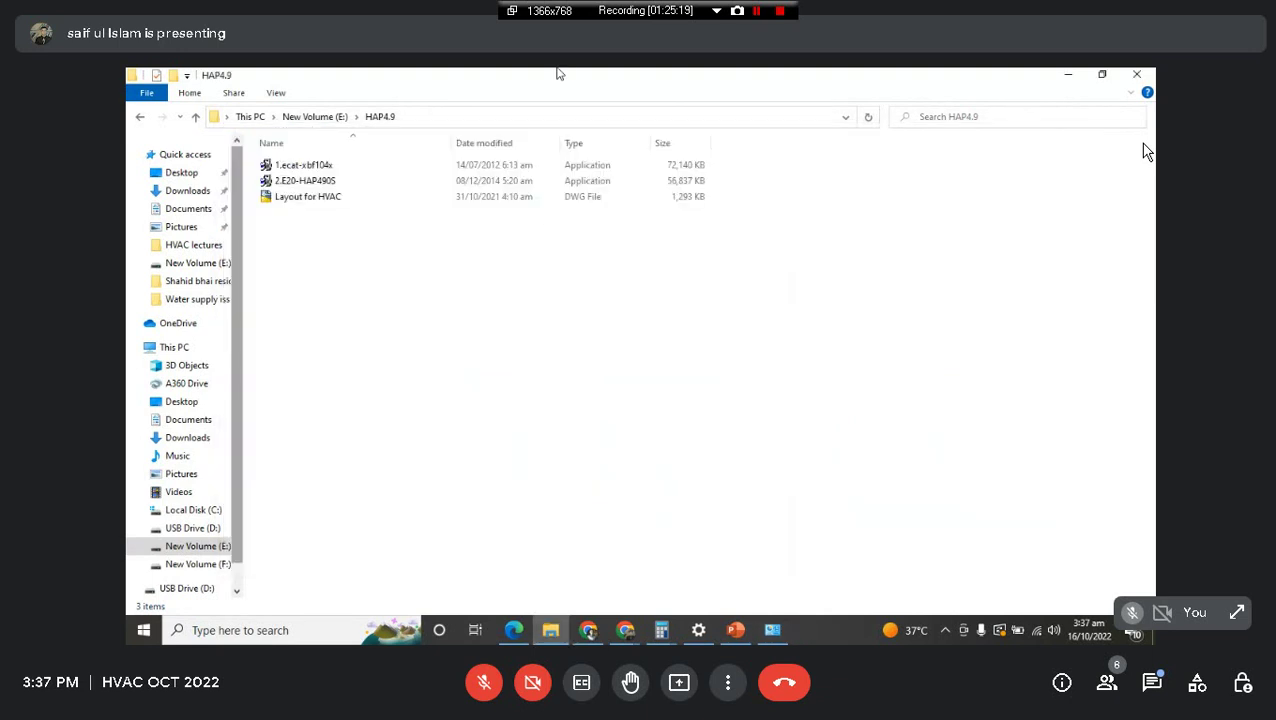
pyautogui.doubleClick(338, 166)
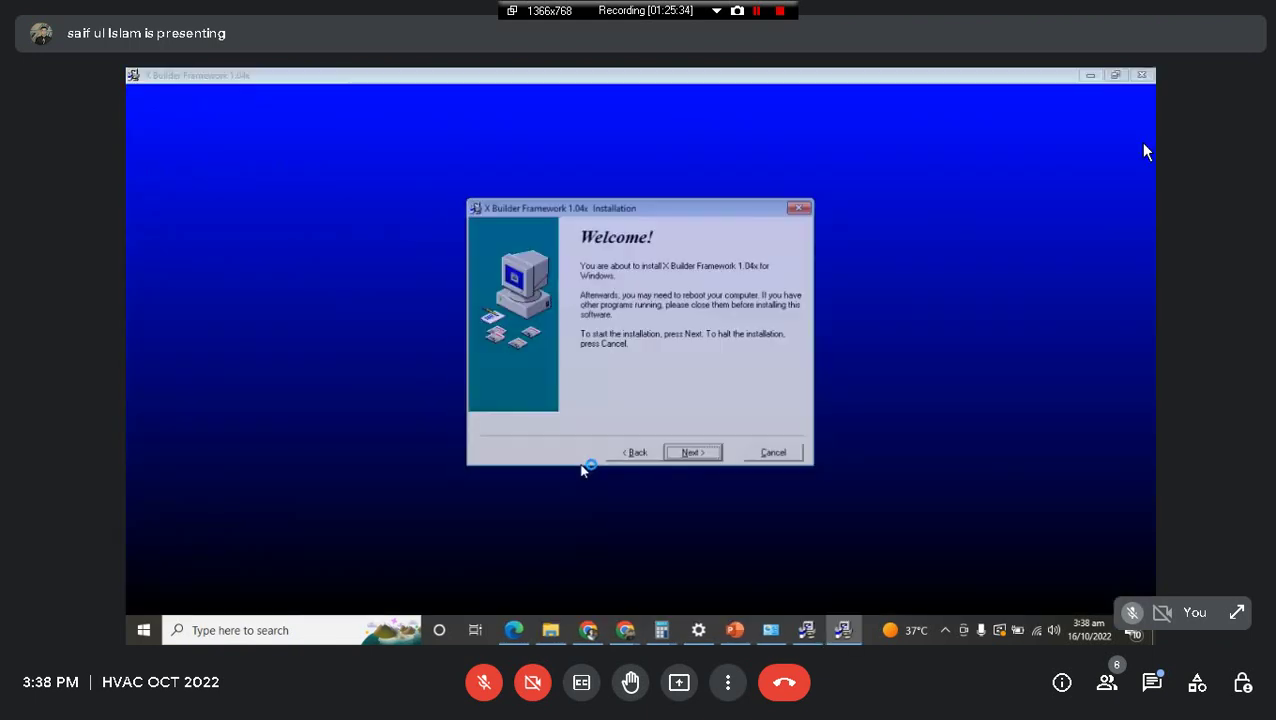
pyautogui.click(692, 455)
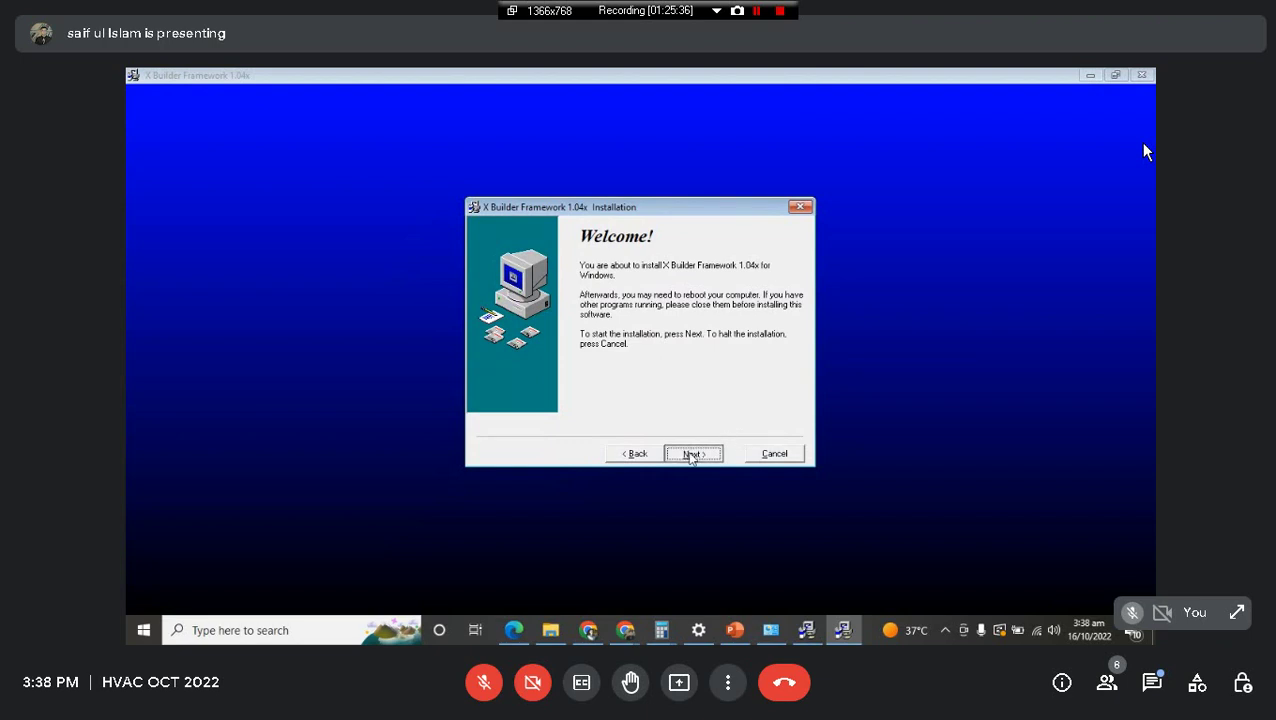
pyautogui.click(692, 455)
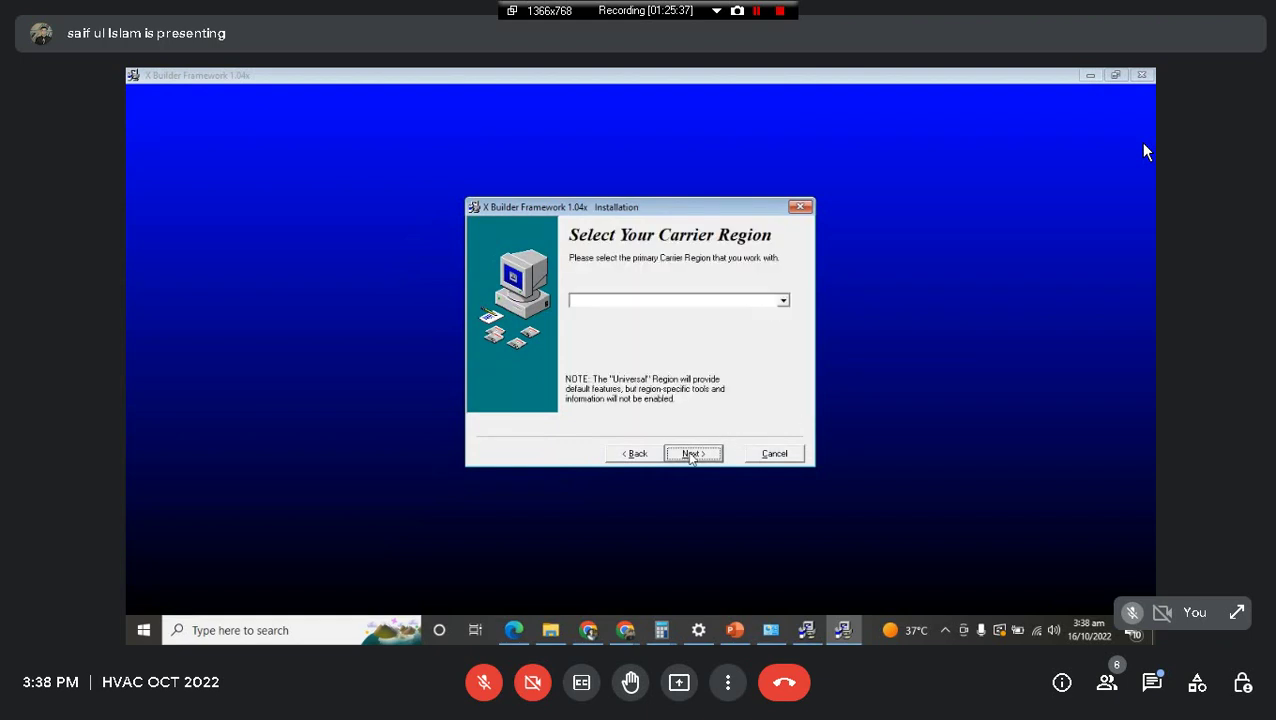
# Step: Select Asia Pacific (APO) as the Carrier region for the X Builder Framework installation and continue
pyautogui.click(767, 301)
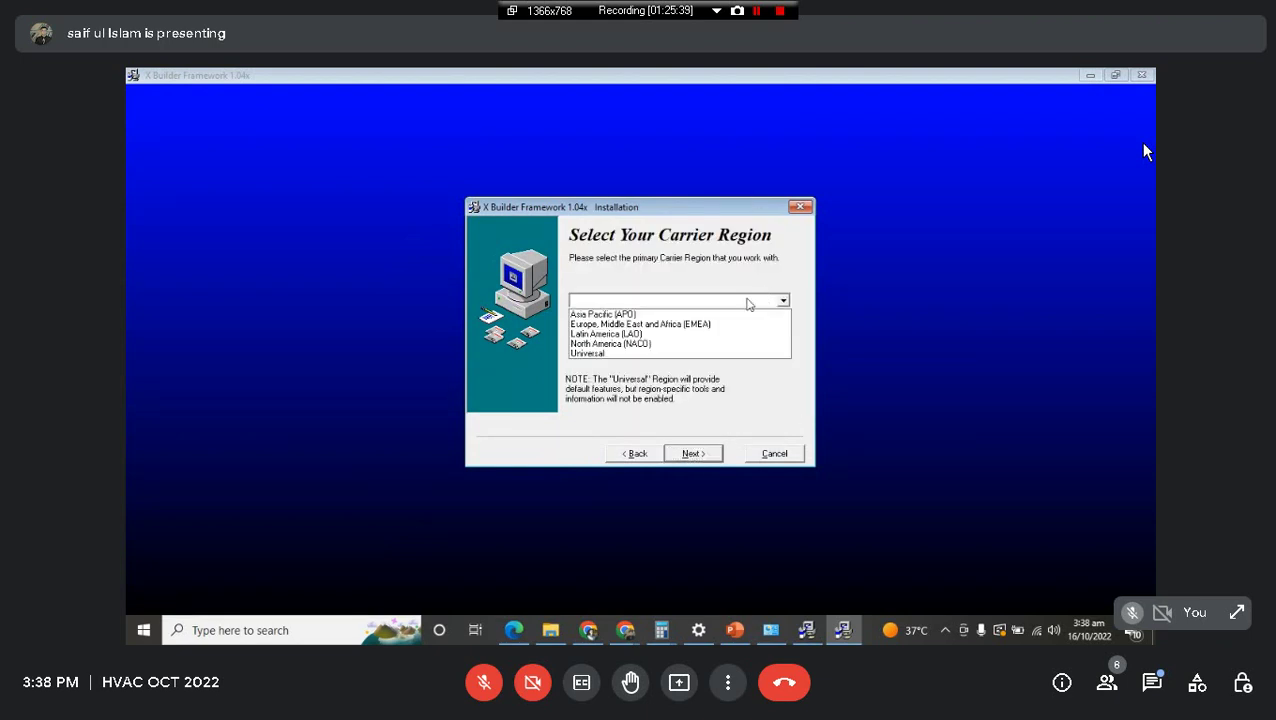
pyautogui.click(615, 317)
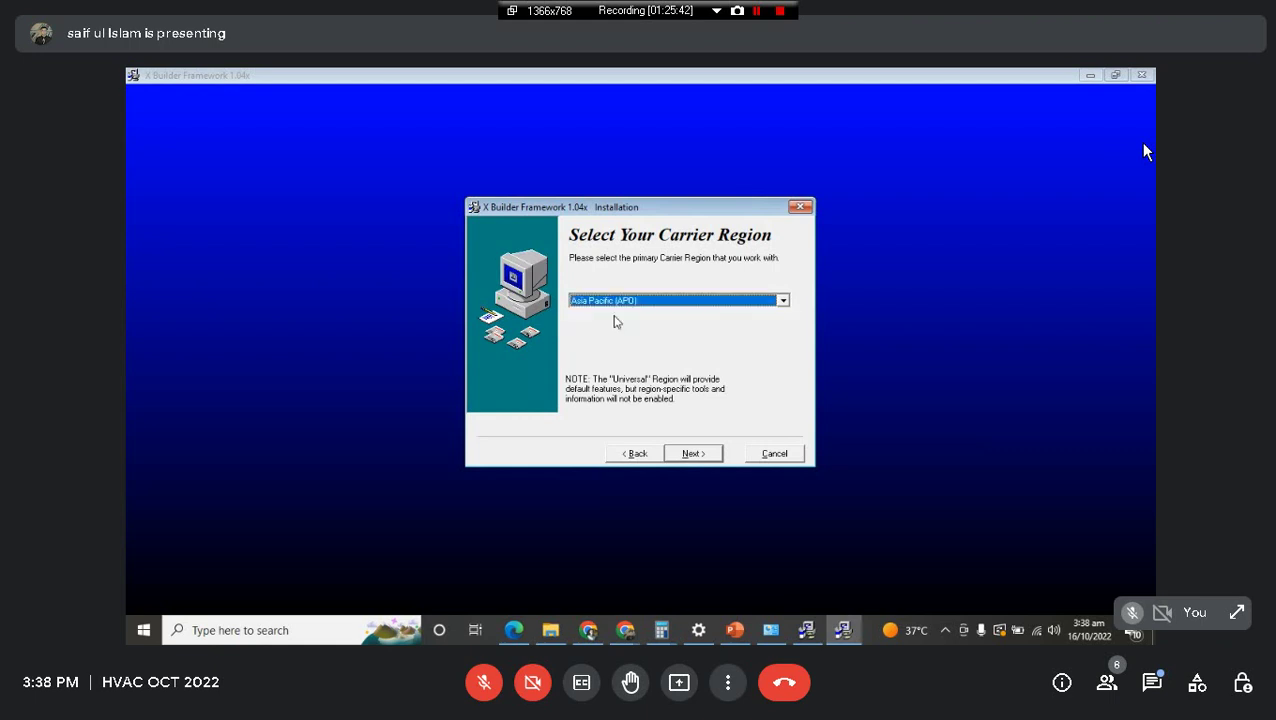
pyautogui.click(647, 305)
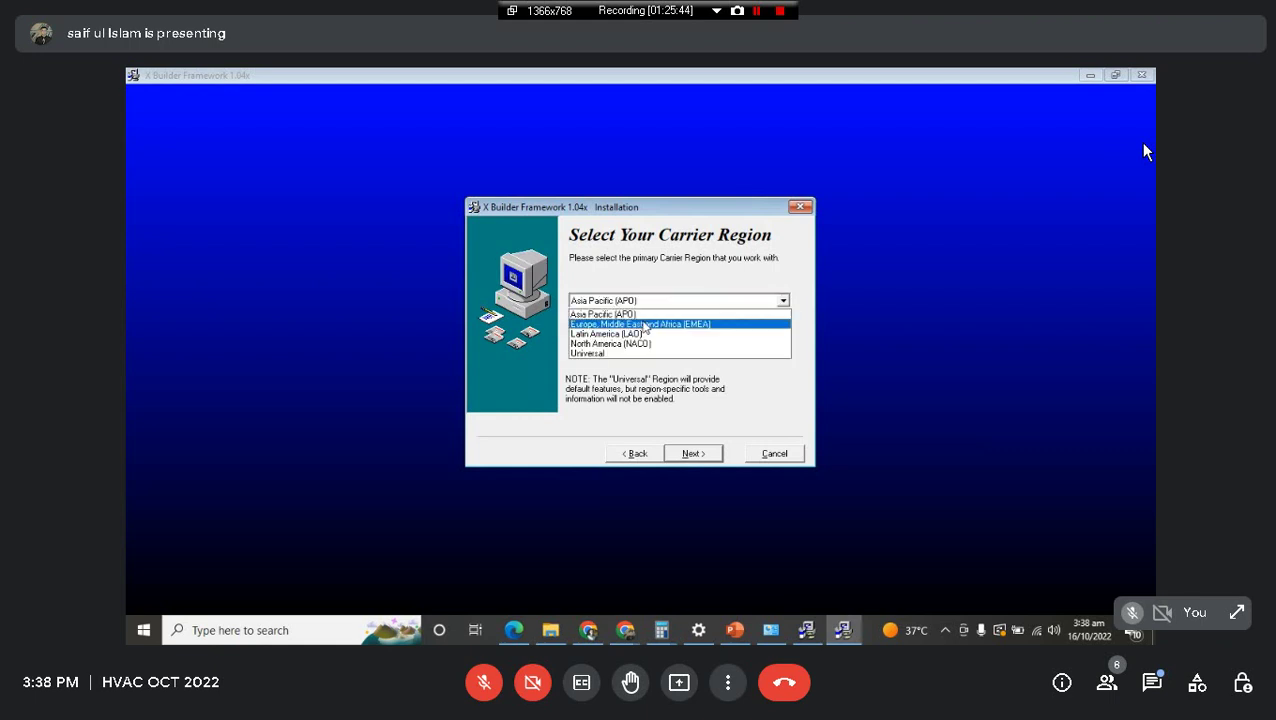
pyautogui.click(640, 315)
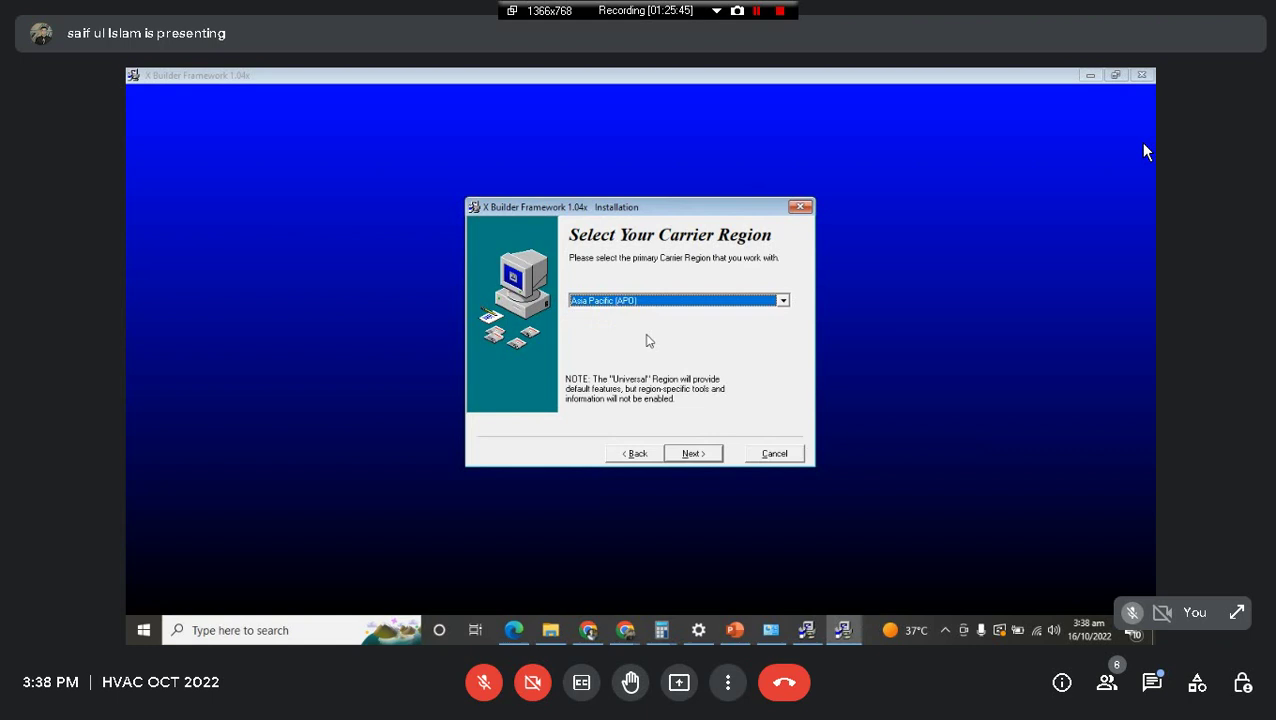
pyautogui.click(696, 454)
# Step: Enter Bottle neck engineering as the company name and complete the X Builder Framework 1.04x installation
pyautogui.click(694, 454)
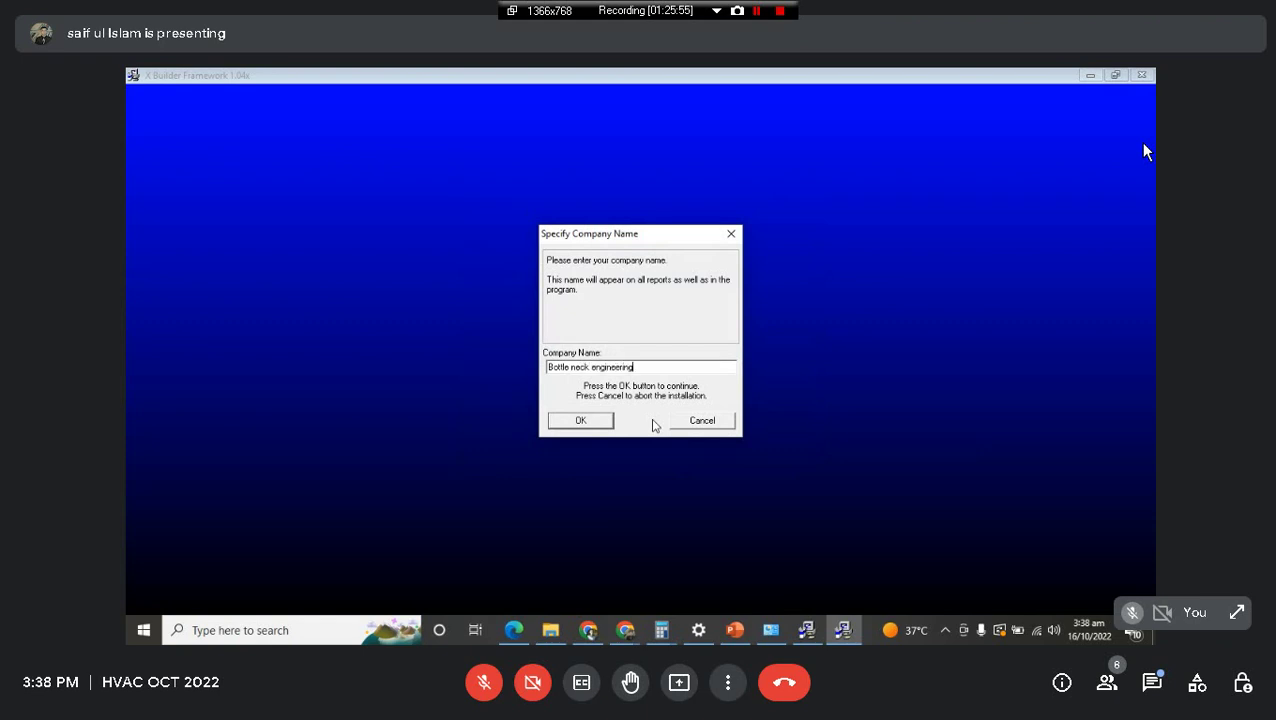
pyautogui.click(596, 423)
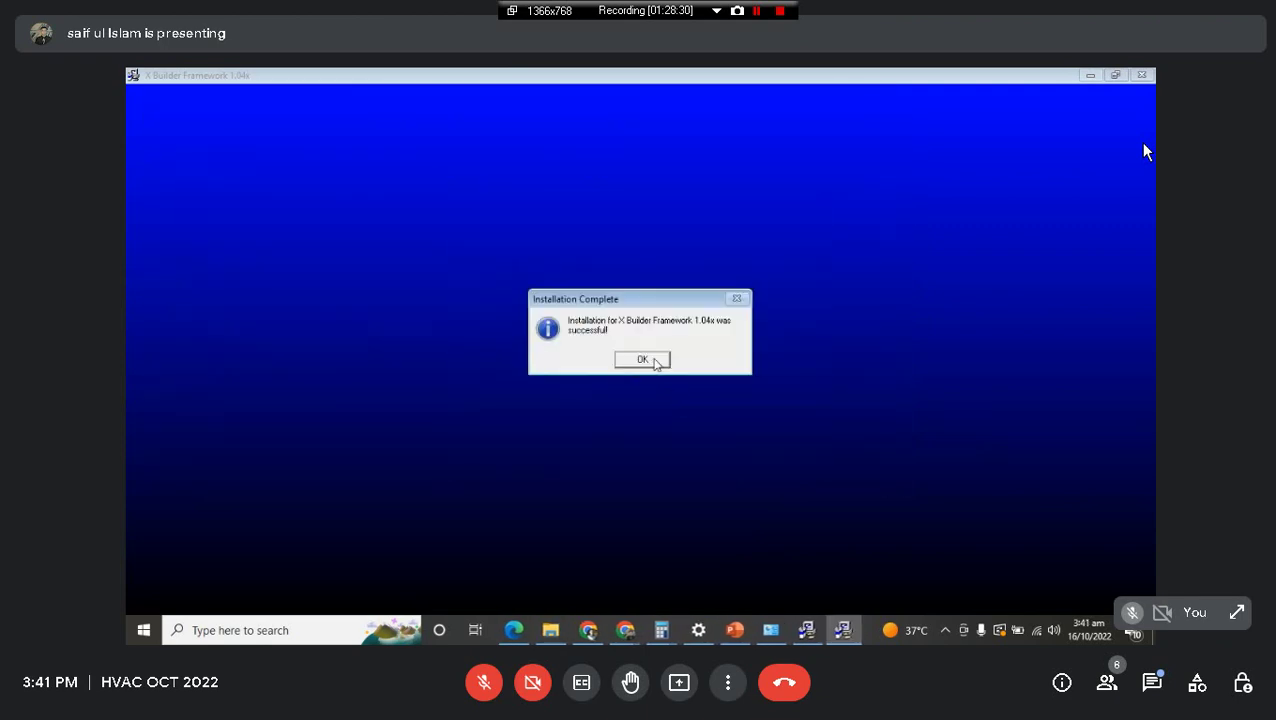
pyautogui.click(655, 364)
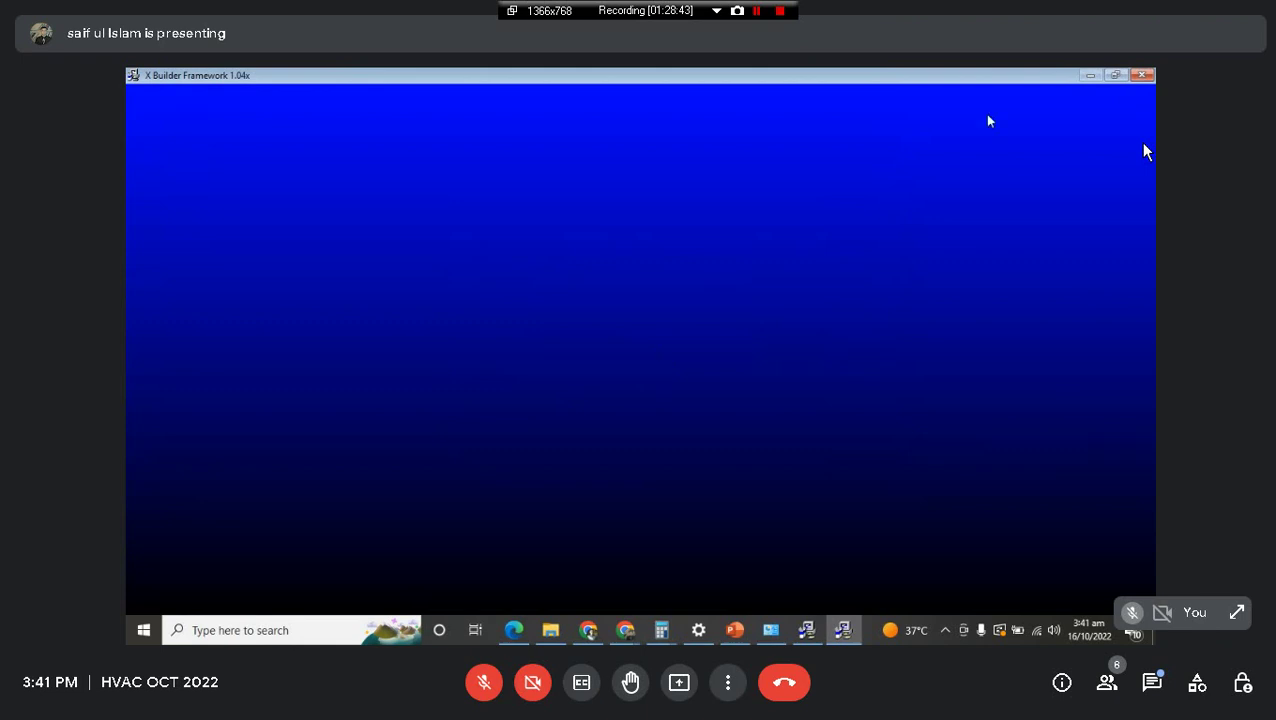
pyautogui.click(814, 636)
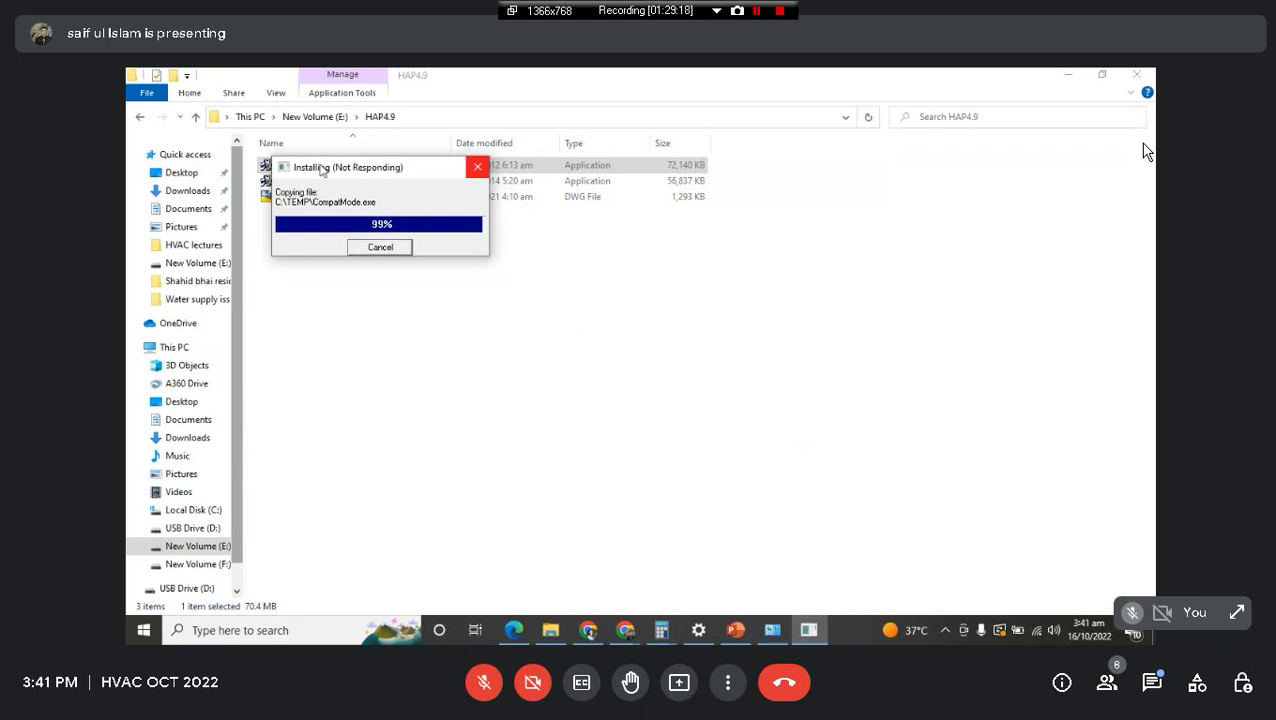
pyautogui.moveTo(341, 173); pyautogui.dragTo(436, 263)
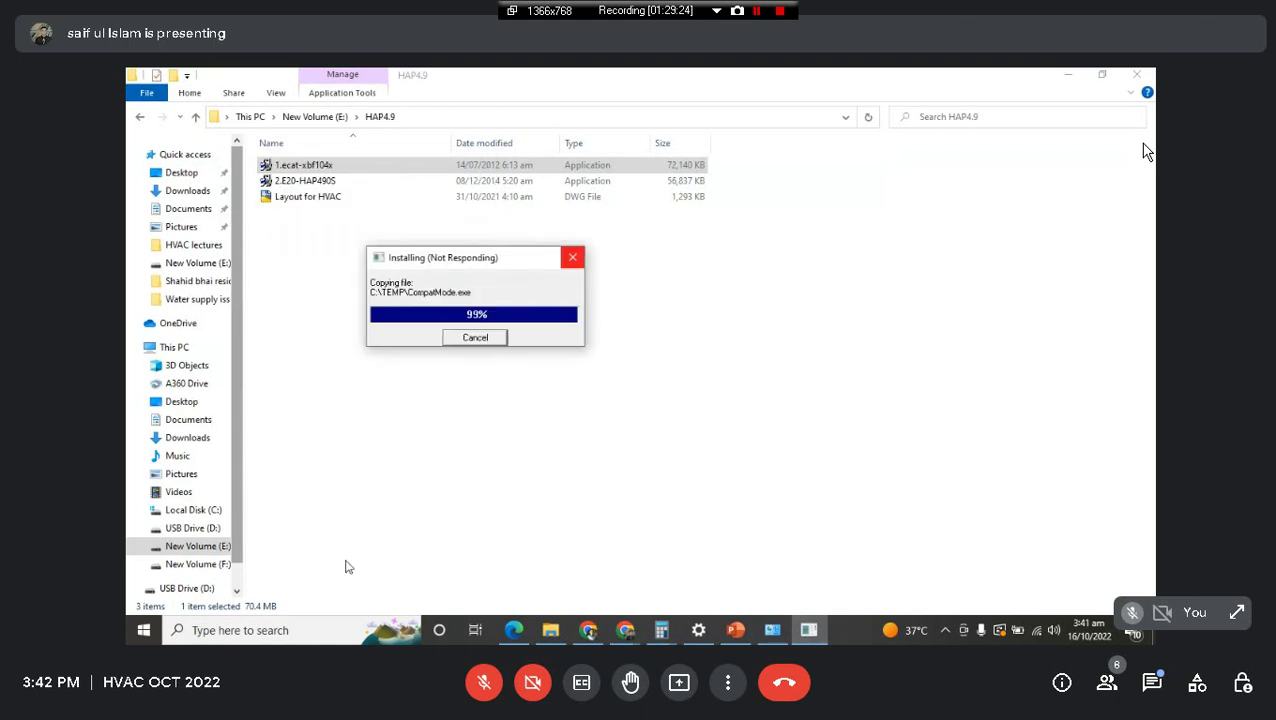
pyautogui.click(143, 630)
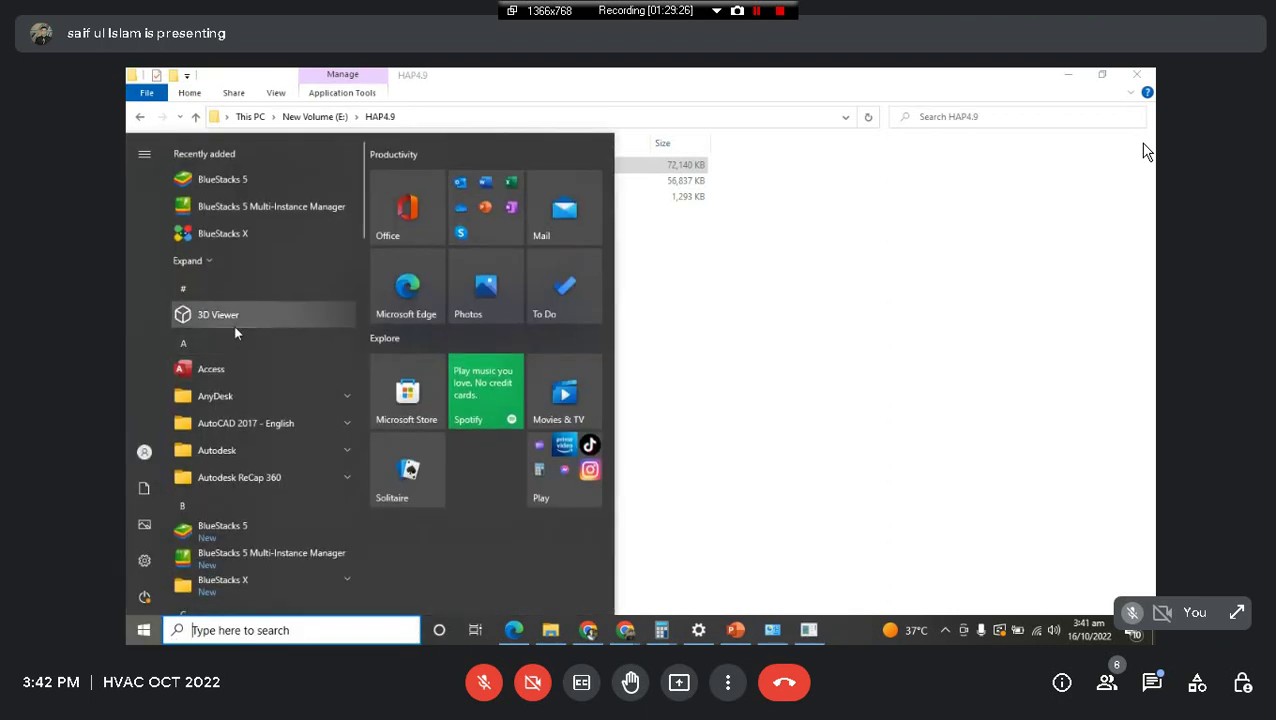
pyautogui.click(692, 448)
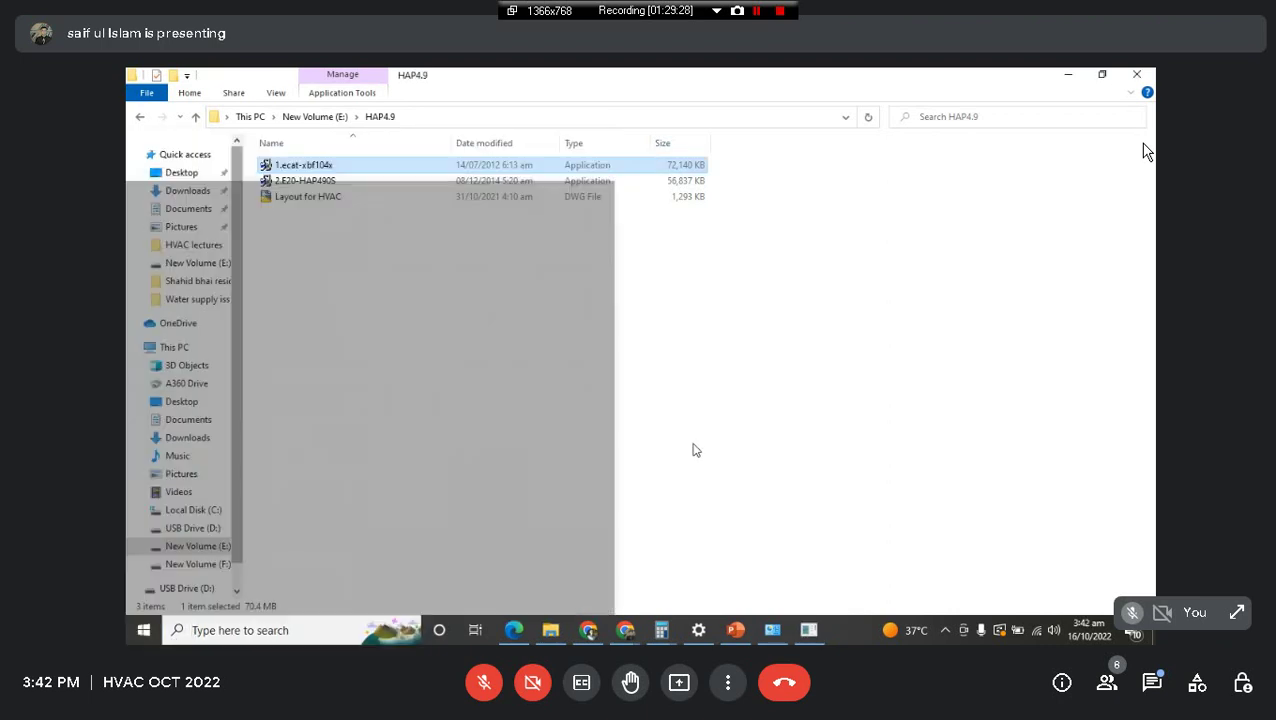
pyautogui.click(814, 636)
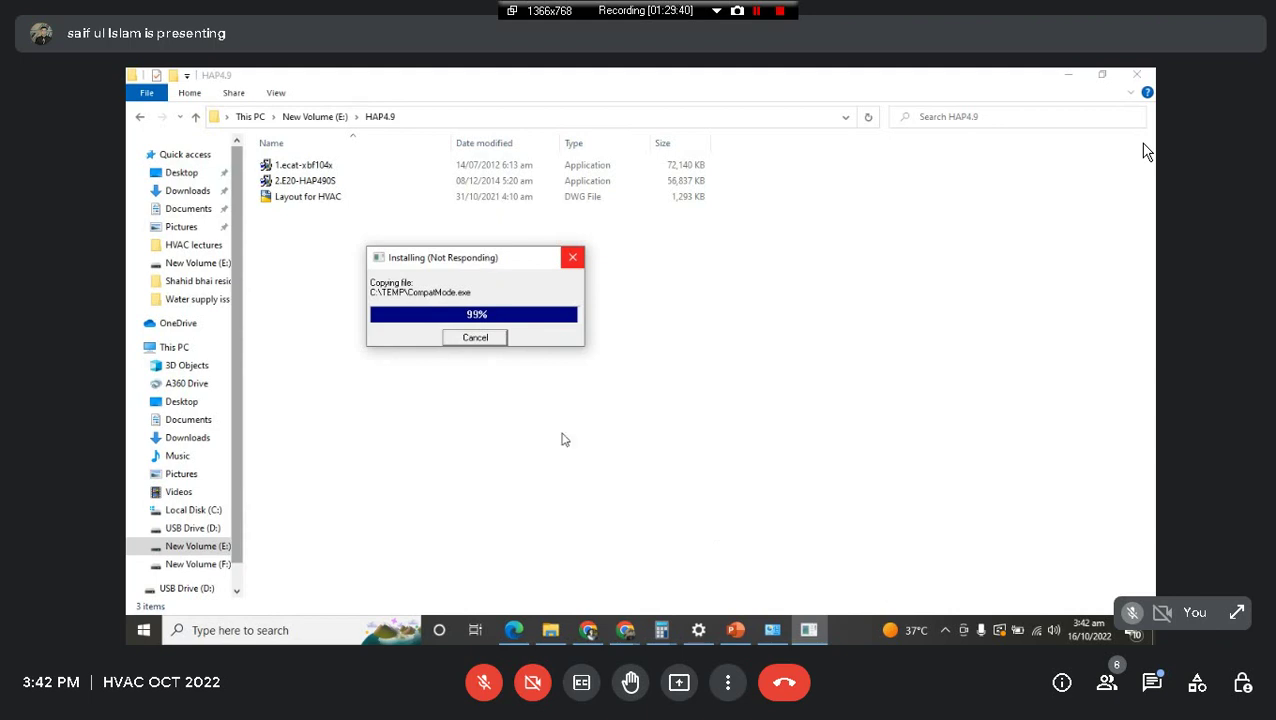
pyautogui.rightClick(697, 414)
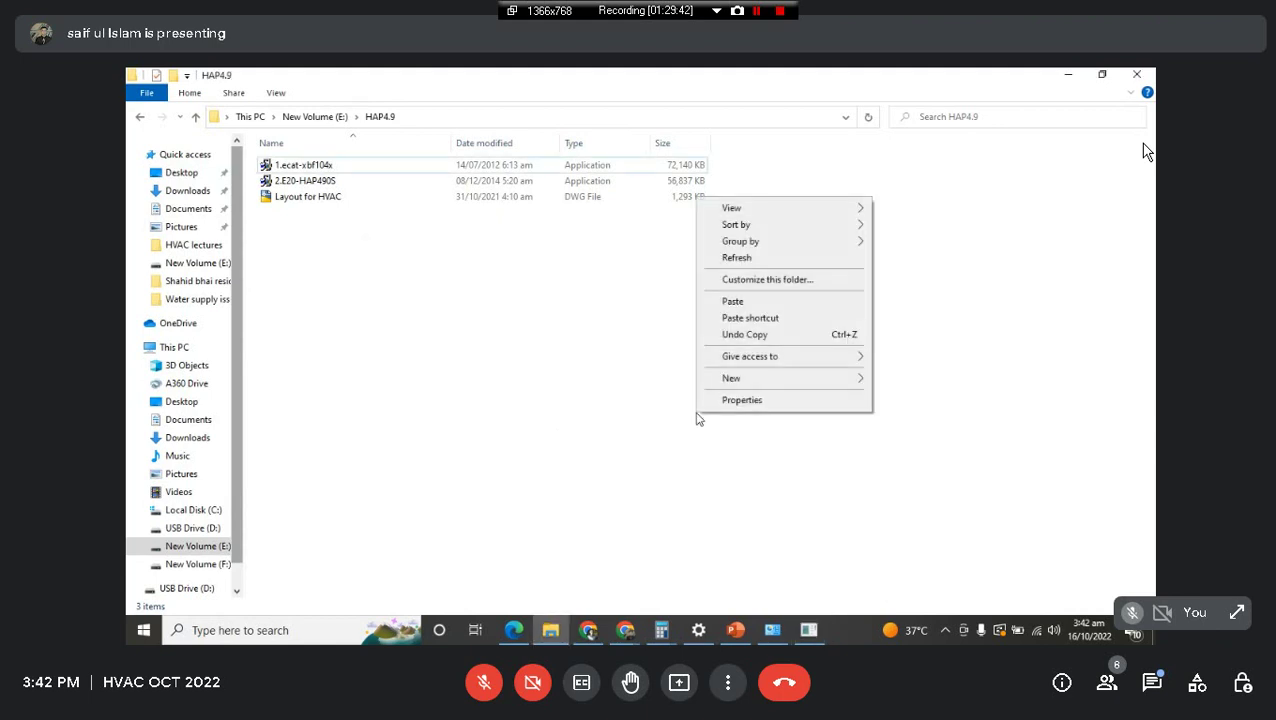
pyautogui.click(777, 259)
pyautogui.click(808, 630)
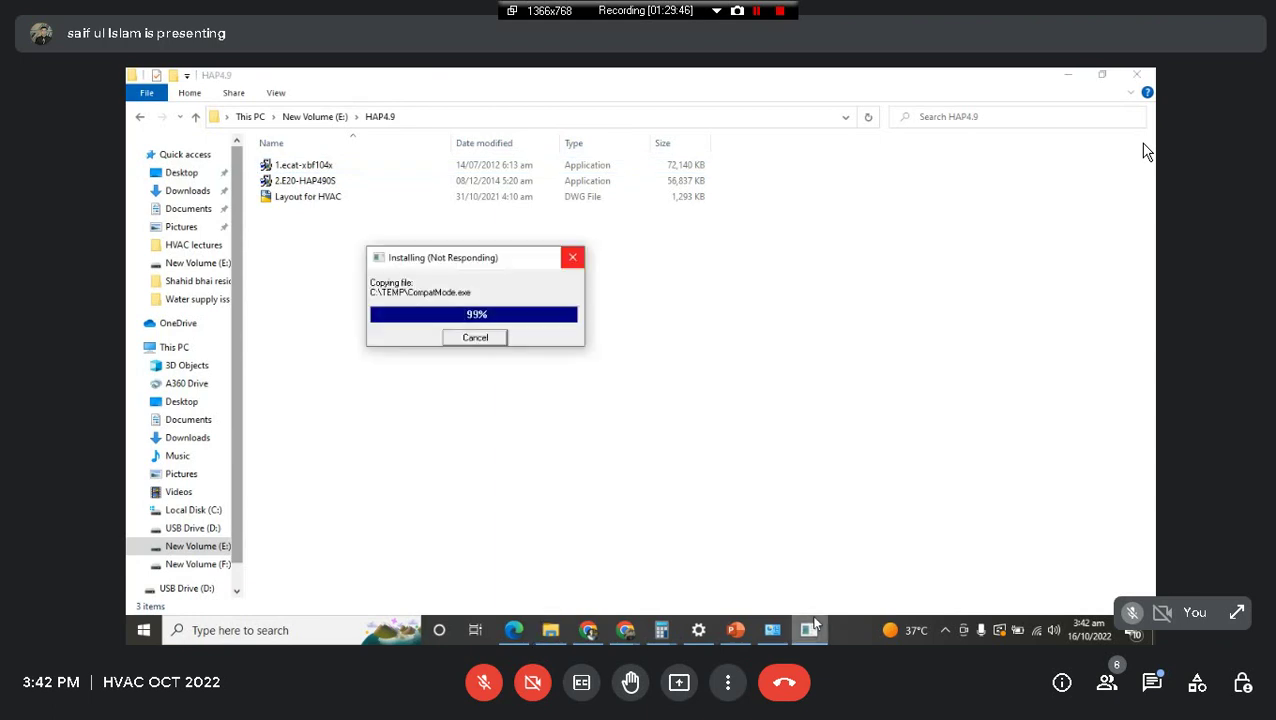
pyautogui.rightClick(815, 499)
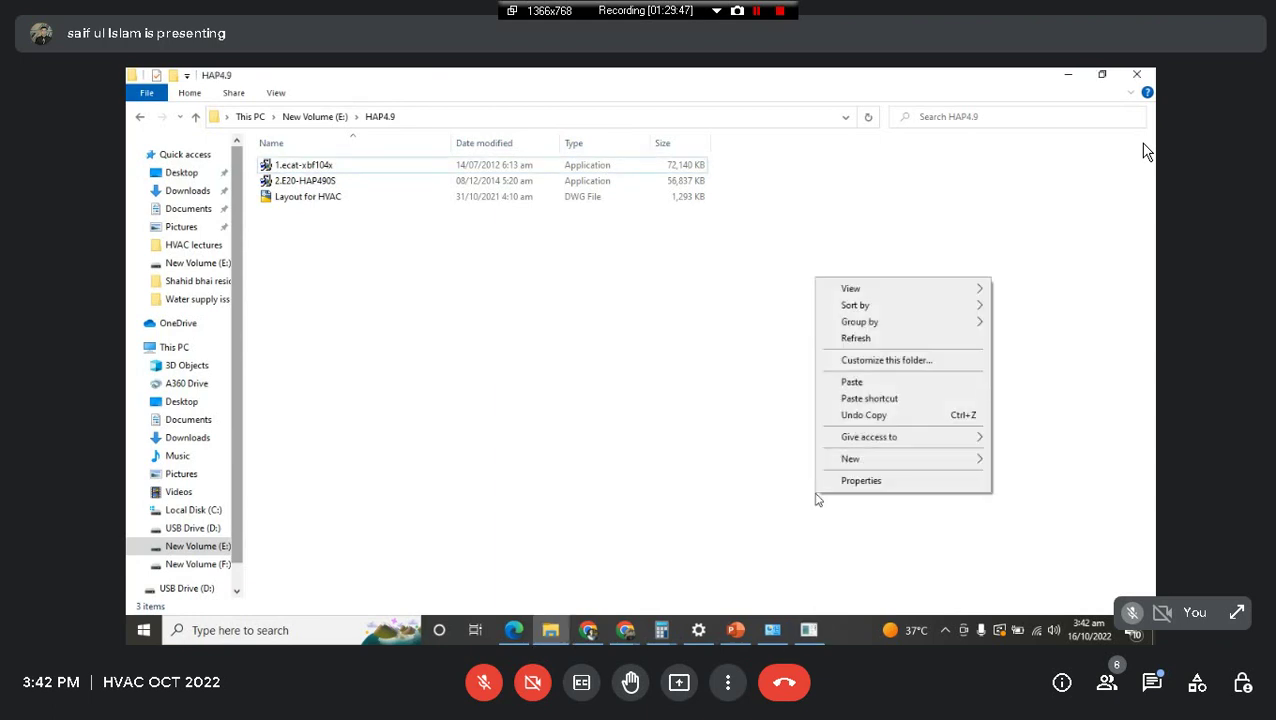
pyautogui.click(893, 345)
pyautogui.rightClick(889, 357)
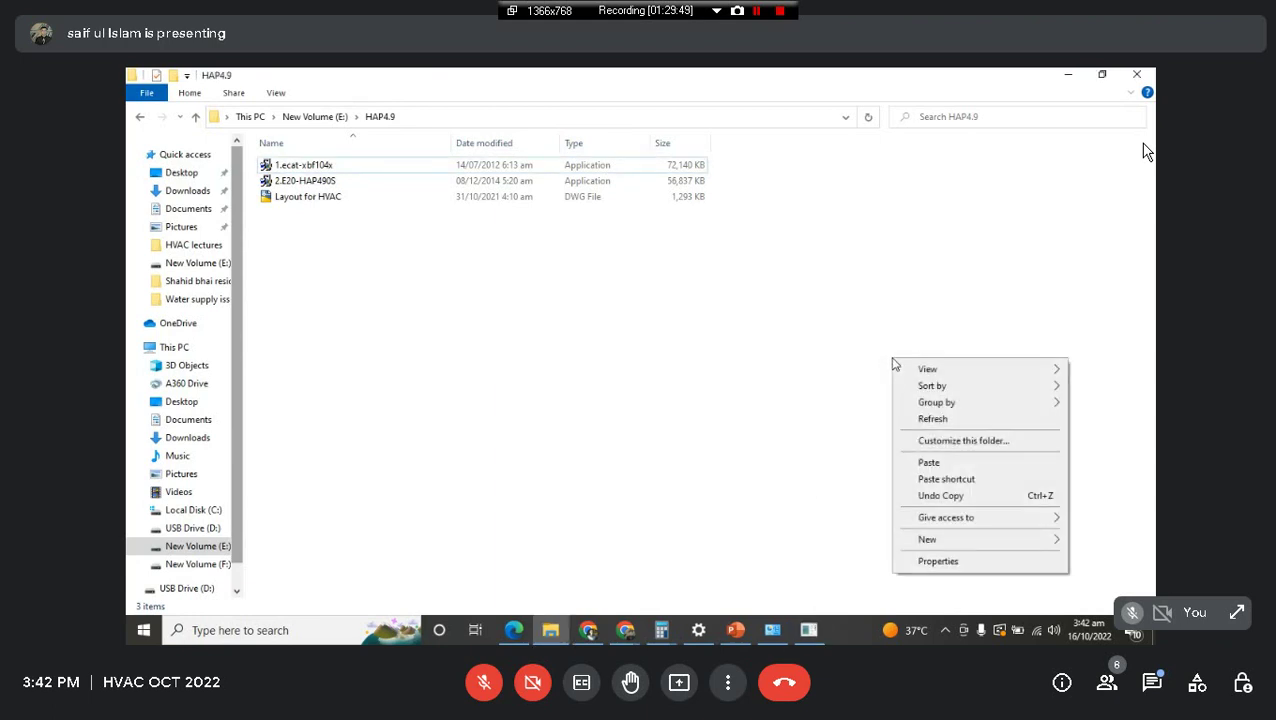
pyautogui.click(925, 424)
pyautogui.rightClick(670, 321)
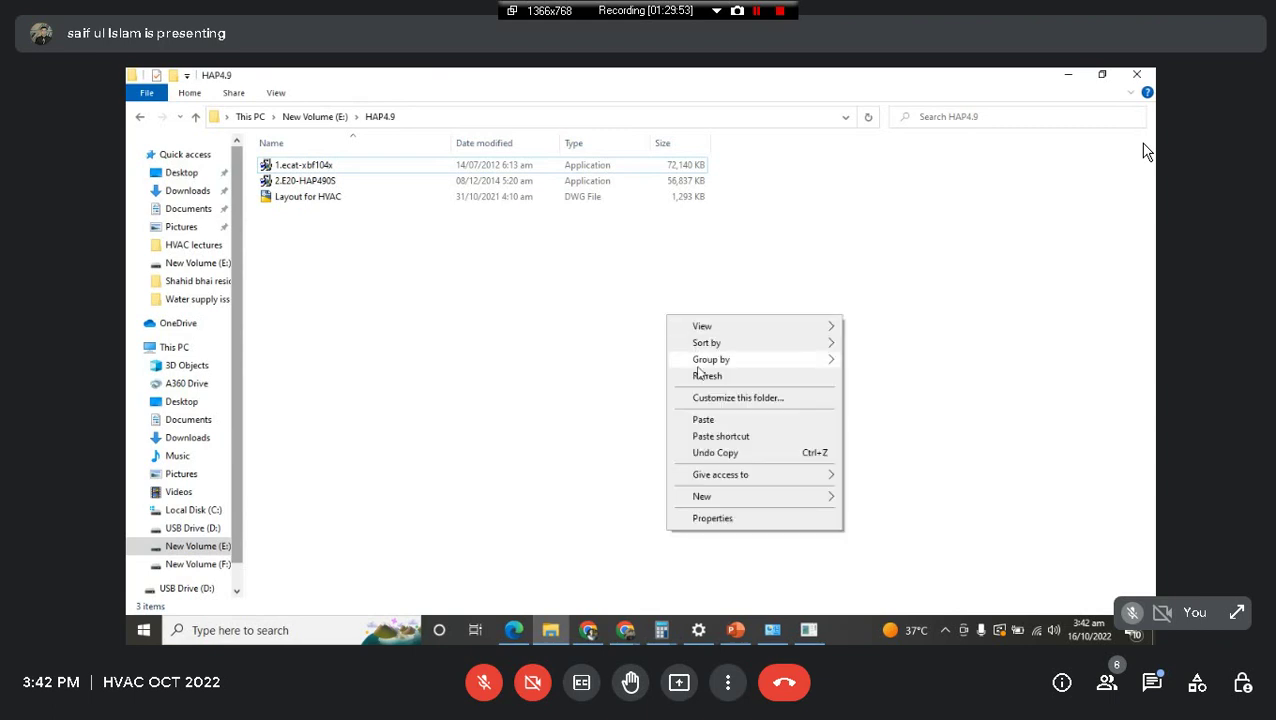
pyautogui.click(702, 377)
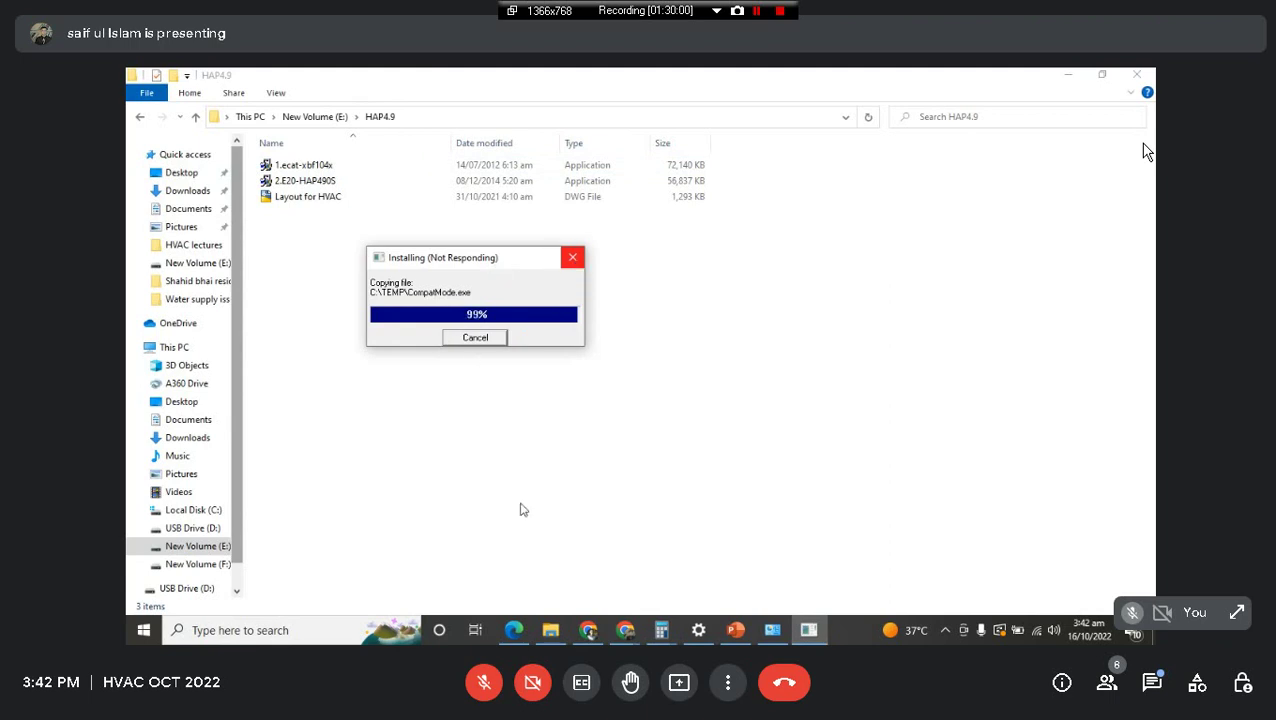
pyautogui.rightClick(621, 421)
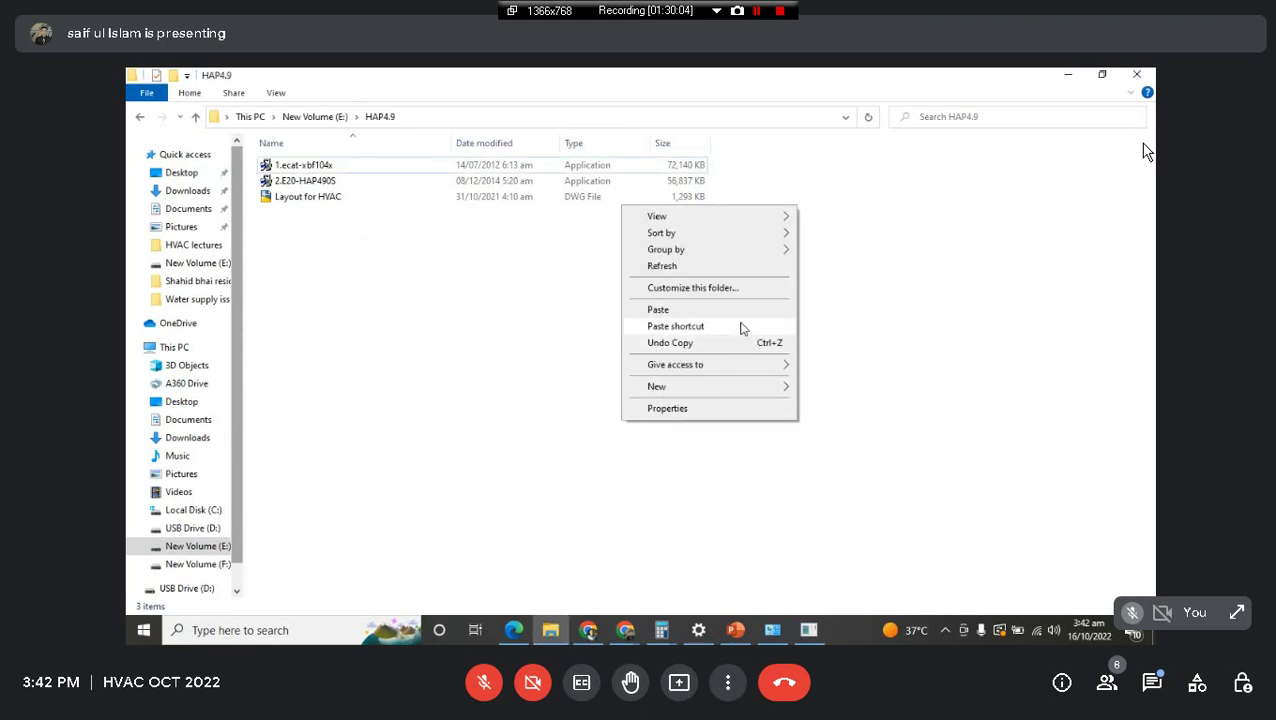
pyautogui.click(685, 272)
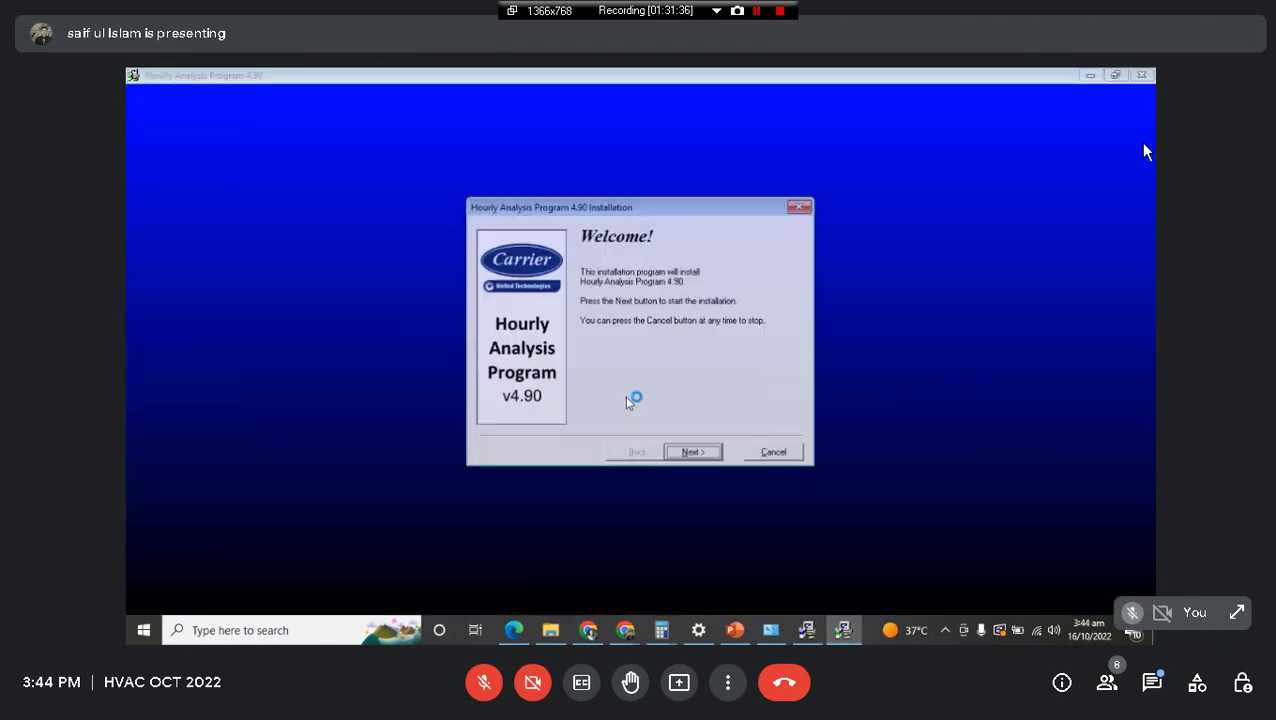
# Step: Install Hourly Analysis Program 4.90 on disk C and close the installation completion notice
pyautogui.click(684, 452)
pyautogui.click(684, 453)
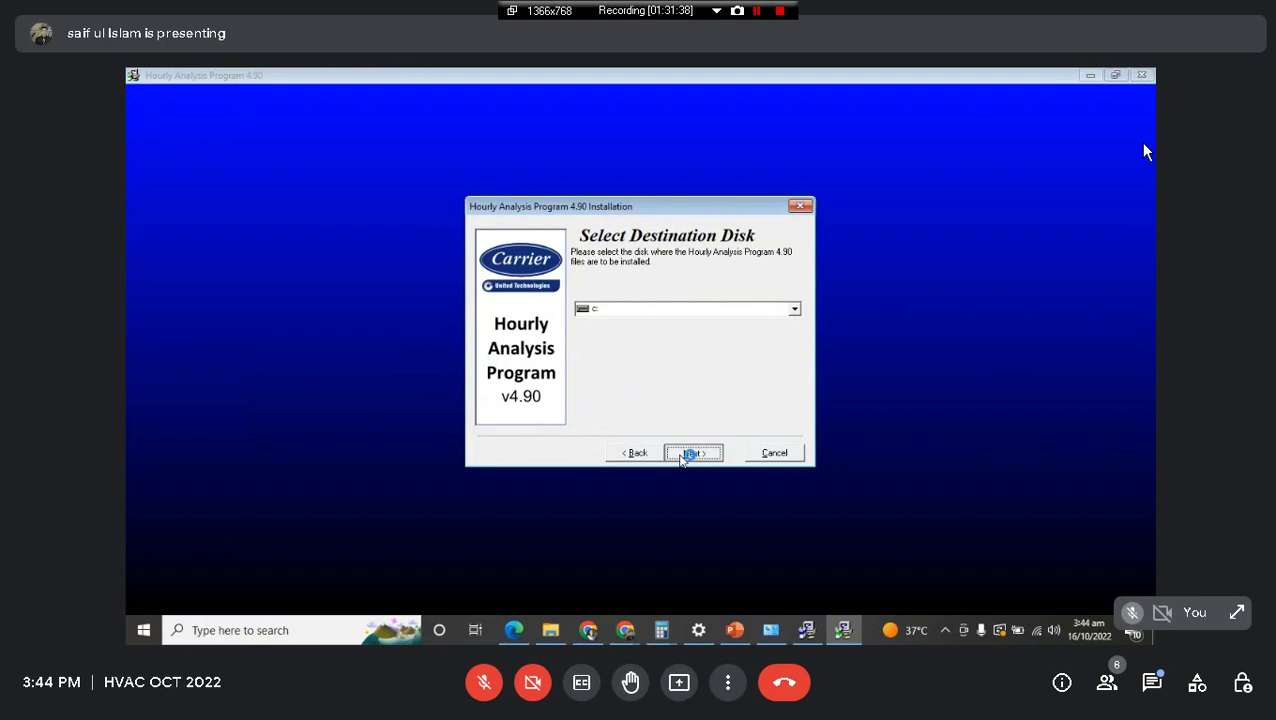
pyautogui.click(680, 452)
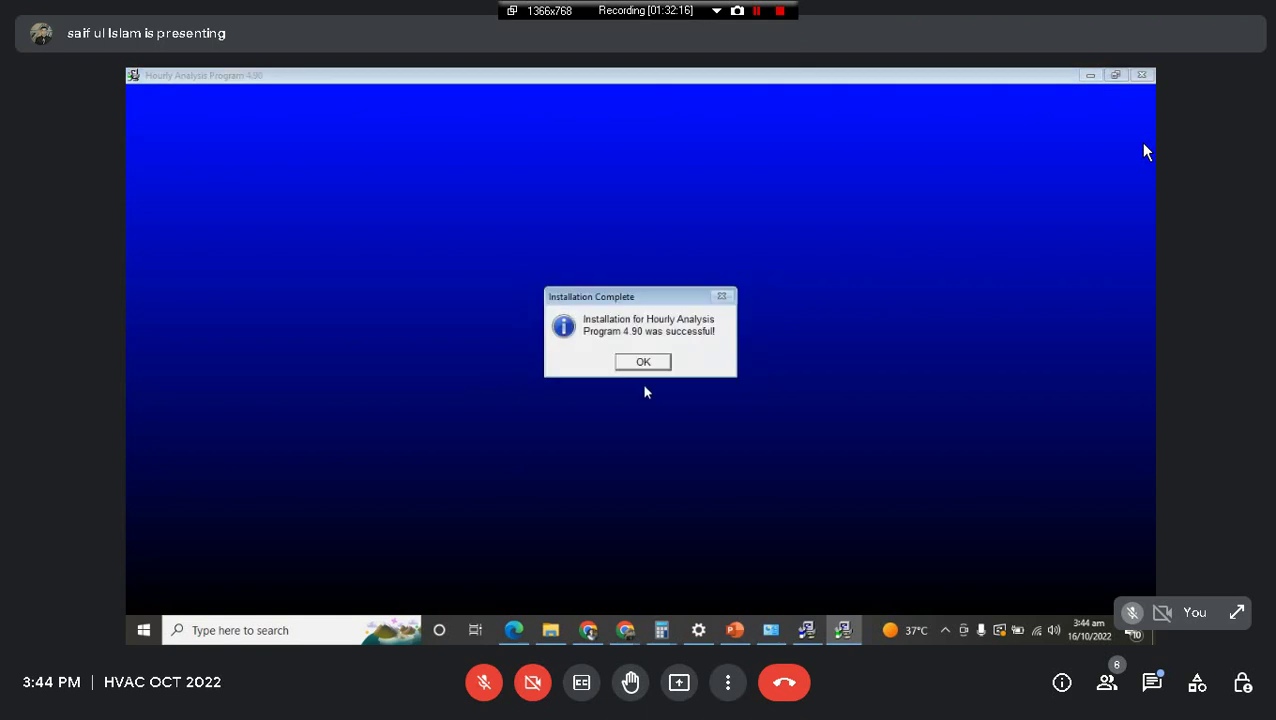
pyautogui.click(644, 362)
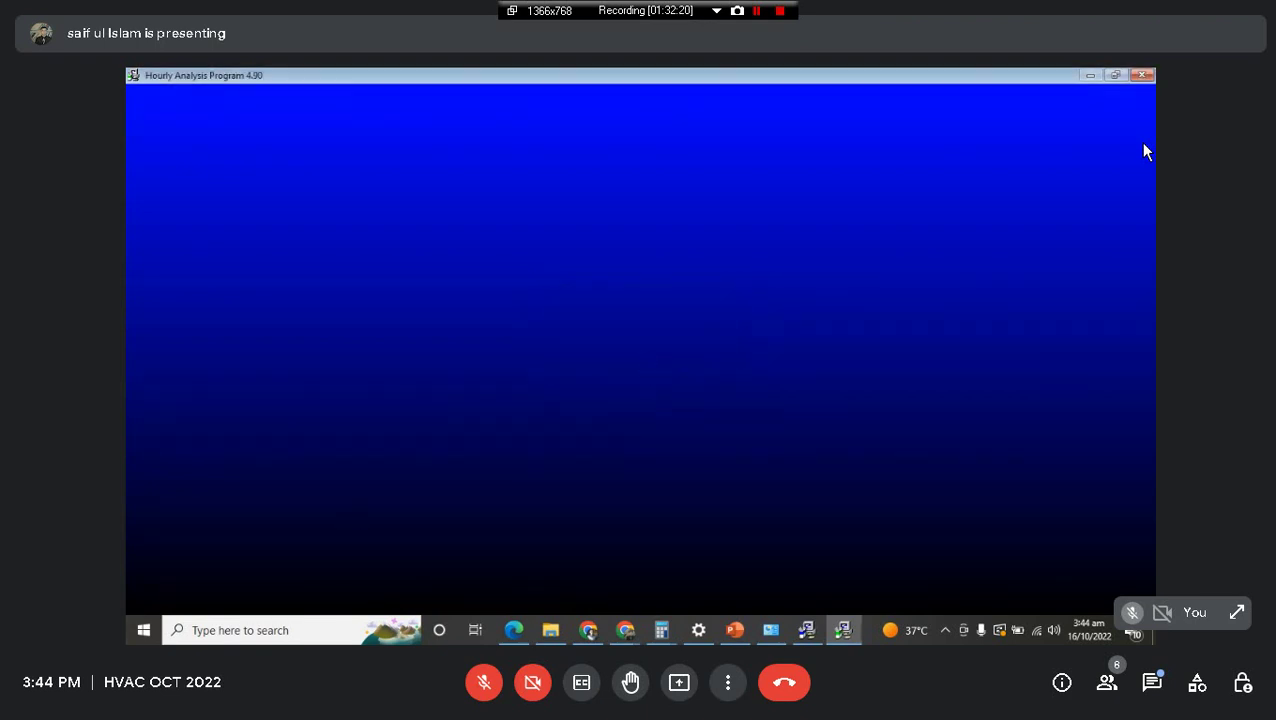
# Step: Switch to HAP 4.9 and set the project preferences to ASHRAE Std 62.1-2010 for ventilation and ASHRAE Std 90.1-2010 for energy
pyautogui.click(140, 626)
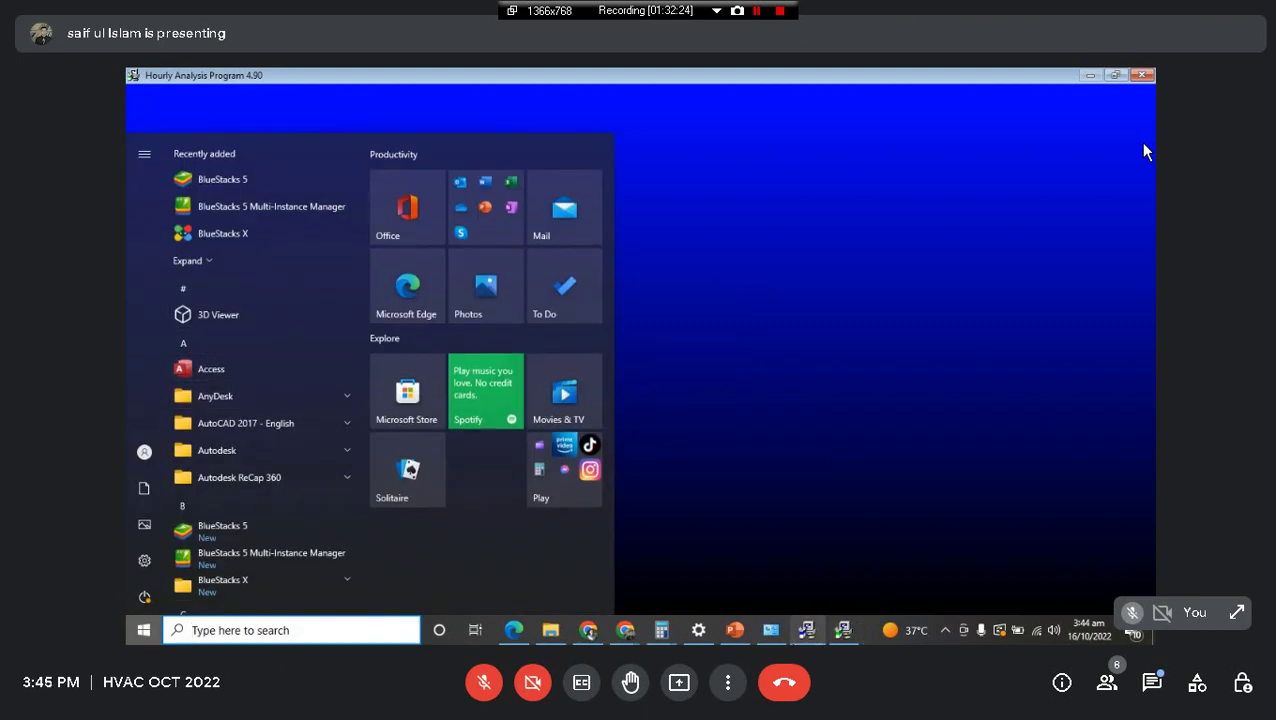
pyautogui.click(810, 632)
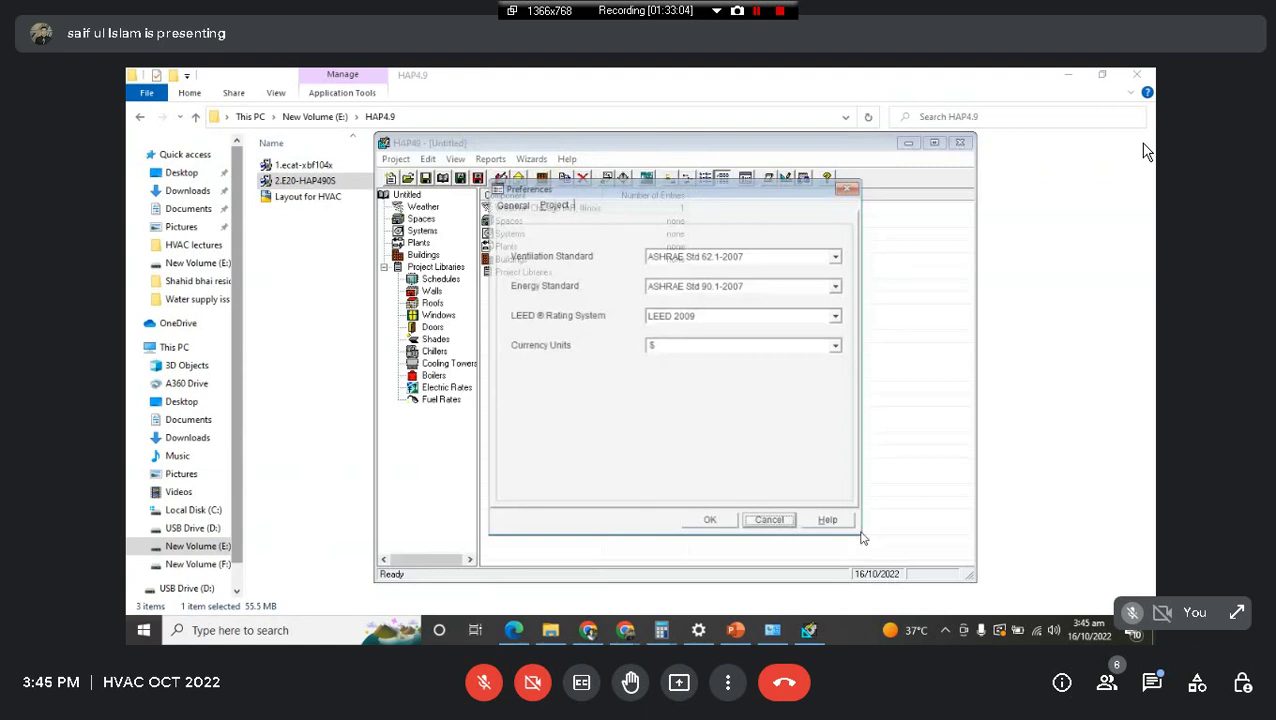
pyautogui.click(766, 258)
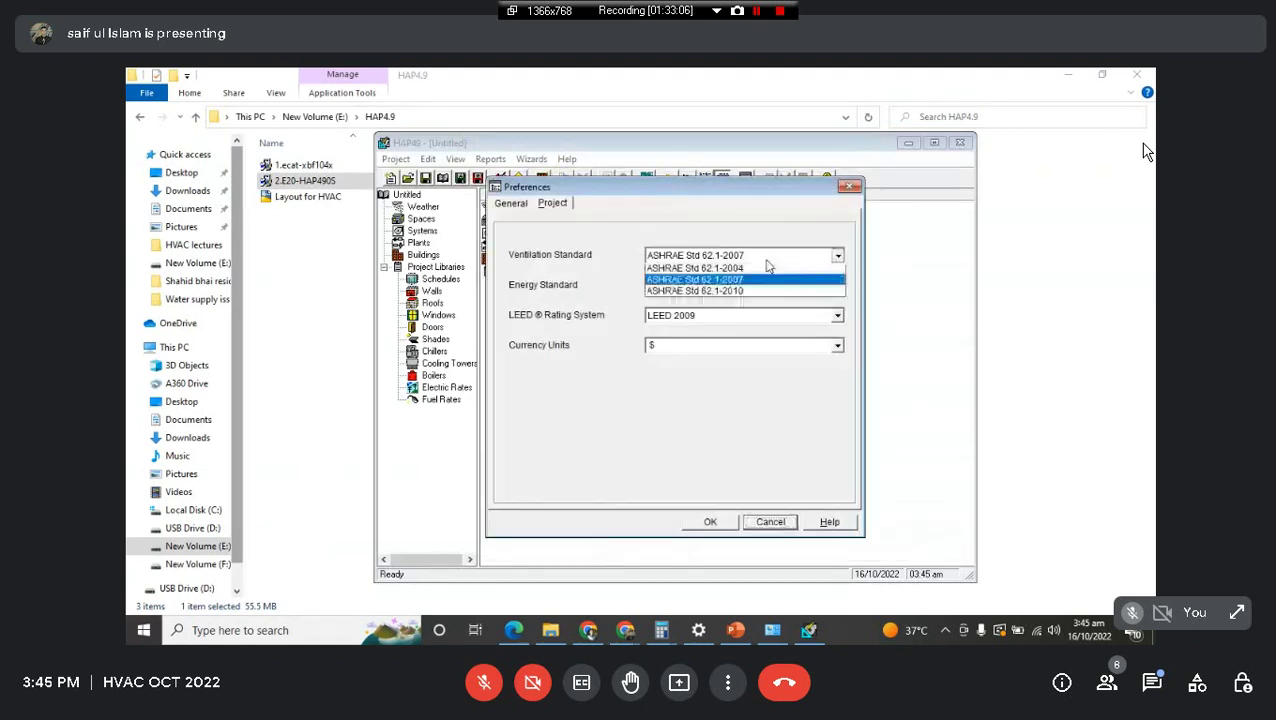
pyautogui.click(763, 290)
pyautogui.click(763, 285)
pyautogui.click(690, 322)
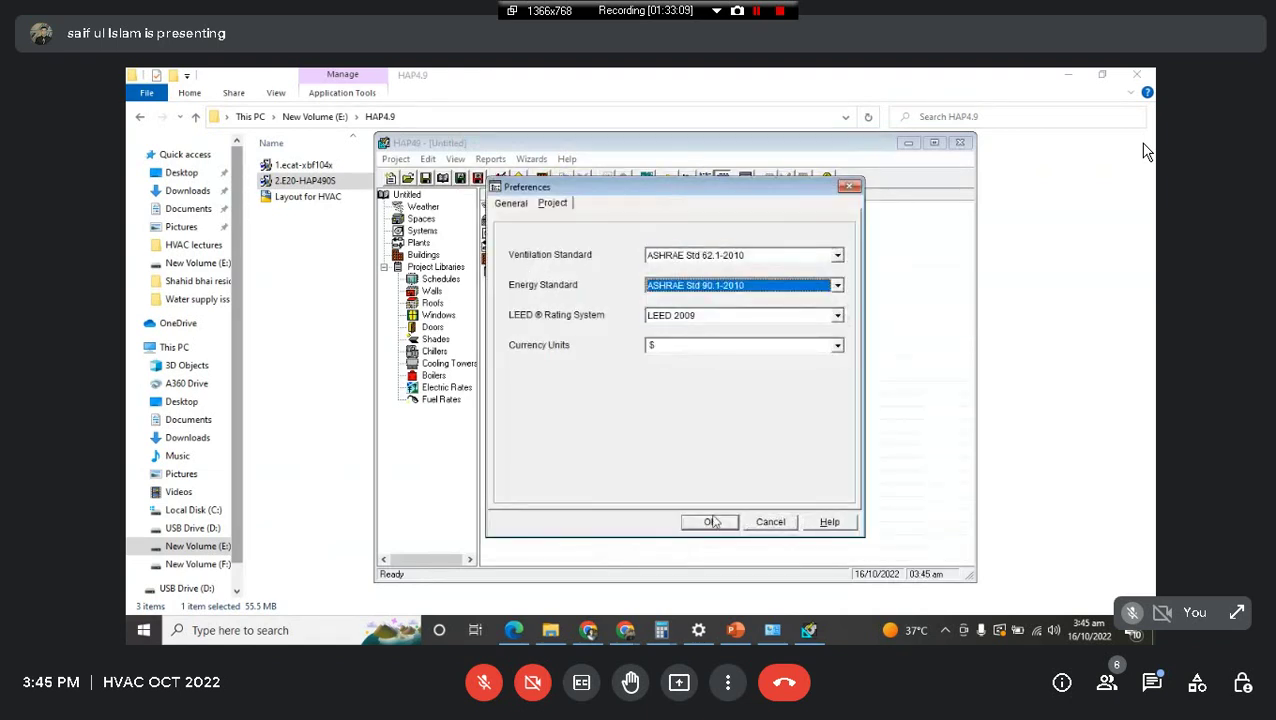
pyautogui.click(712, 522)
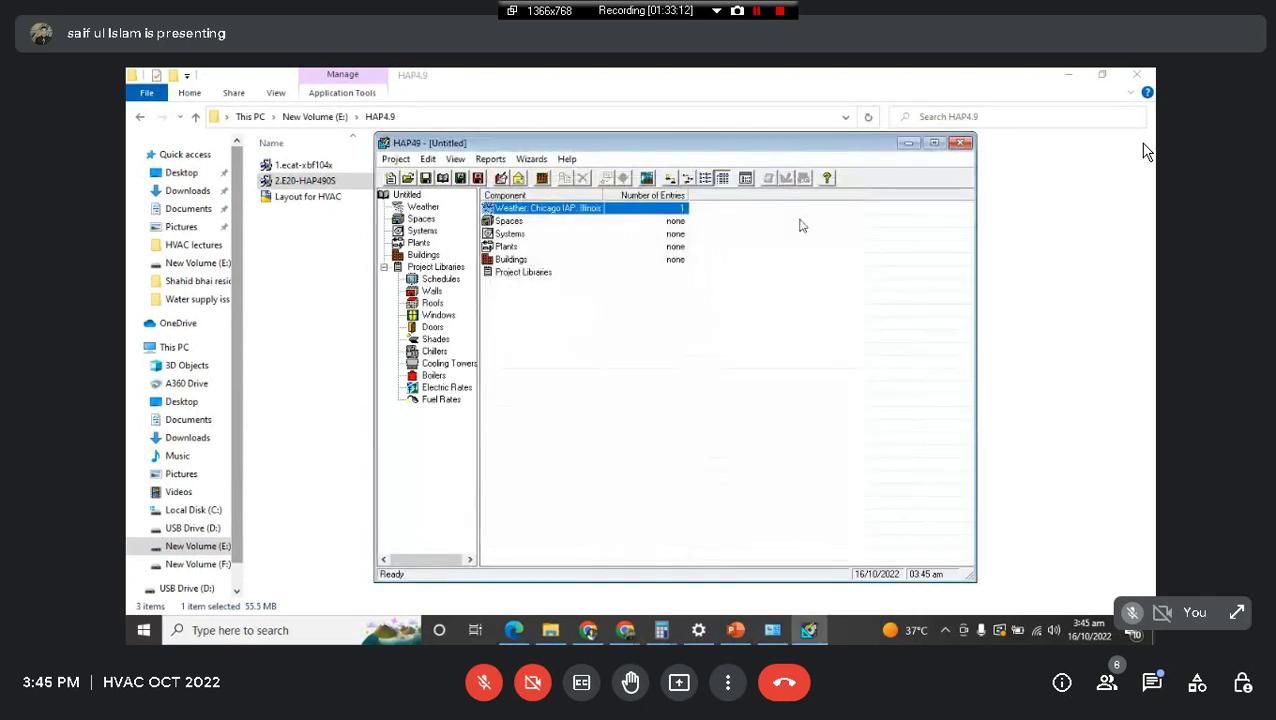
# Step: Maximize the HAP window, examine the weather design parameters of the untitled project, and close them without changes
pyautogui.click(936, 145)
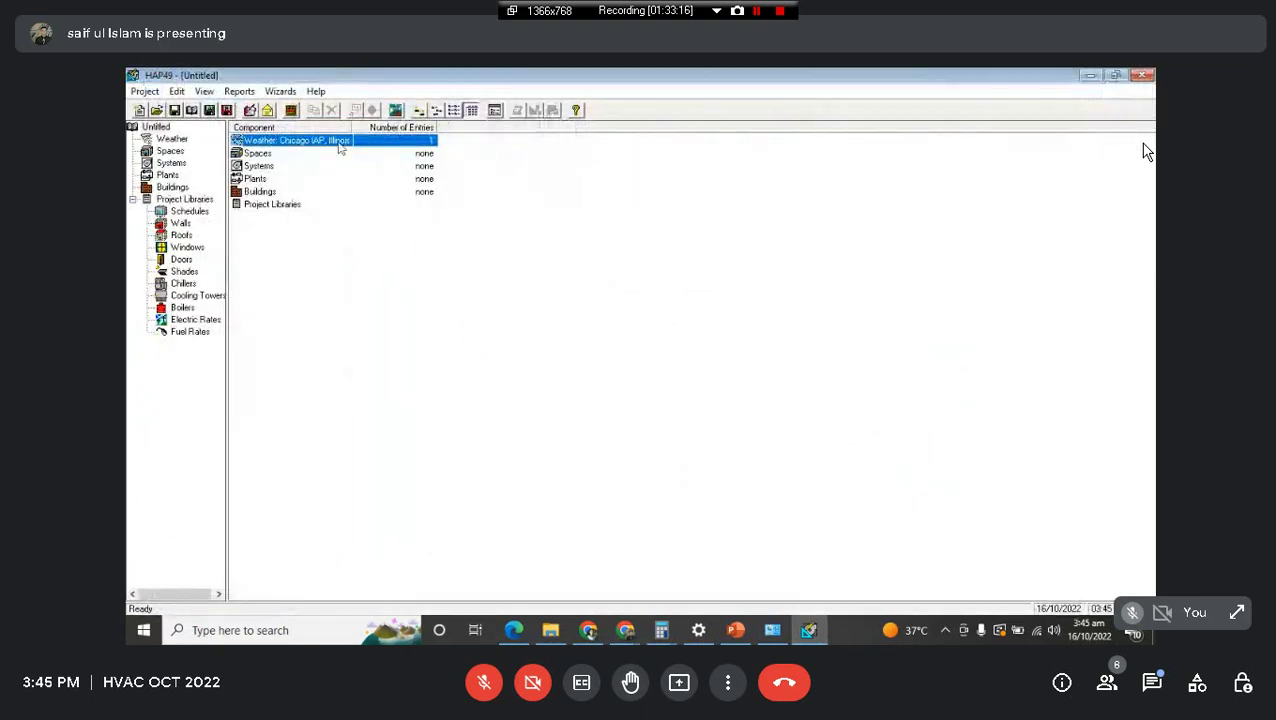
pyautogui.doubleClick(338, 143)
pyautogui.click(340, 145)
pyautogui.doubleClick(335, 141)
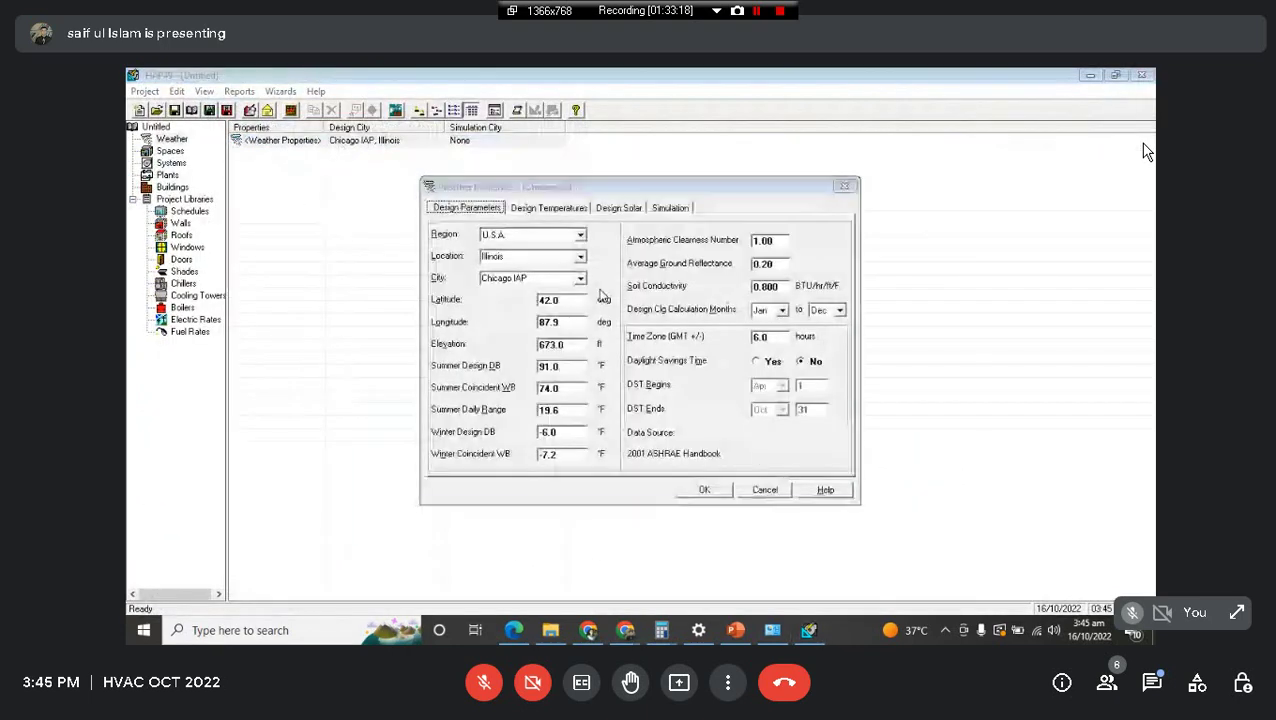
pyautogui.click(762, 488)
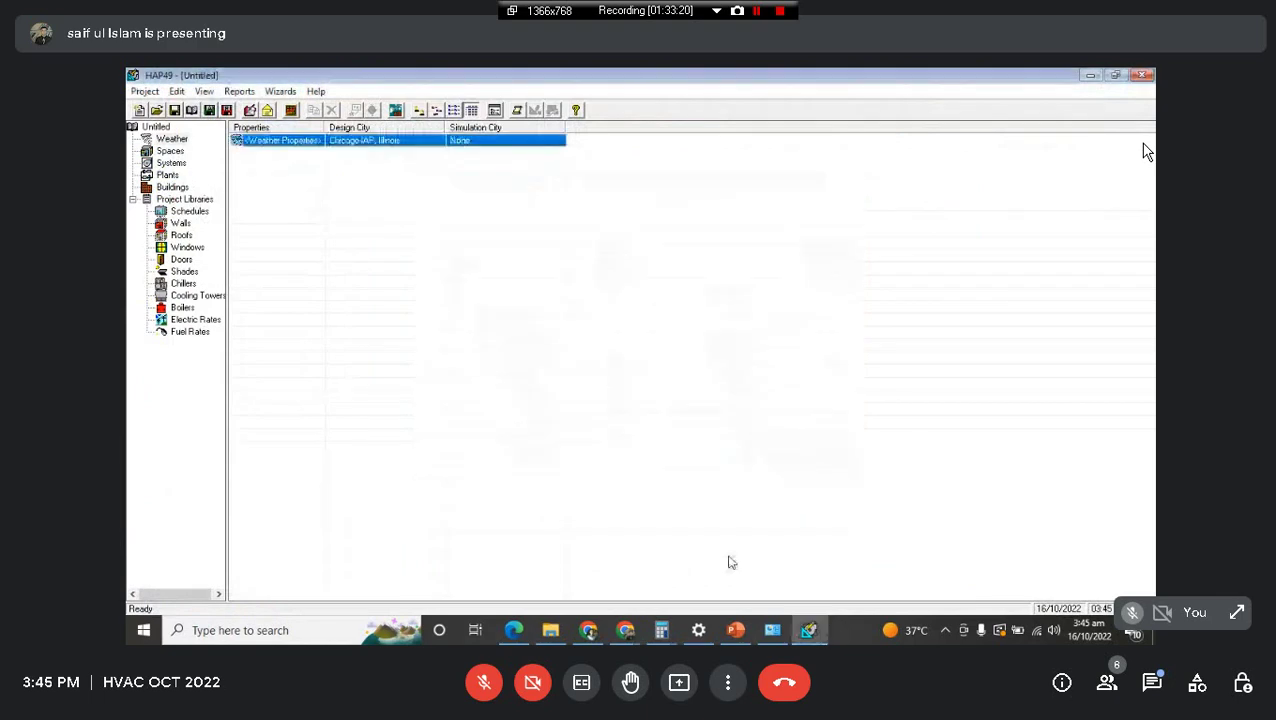
# Step: Switch to the Google Meet call in Chrome and open its in-call messages
pyautogui.click(625, 630)
pyautogui.click(578, 571)
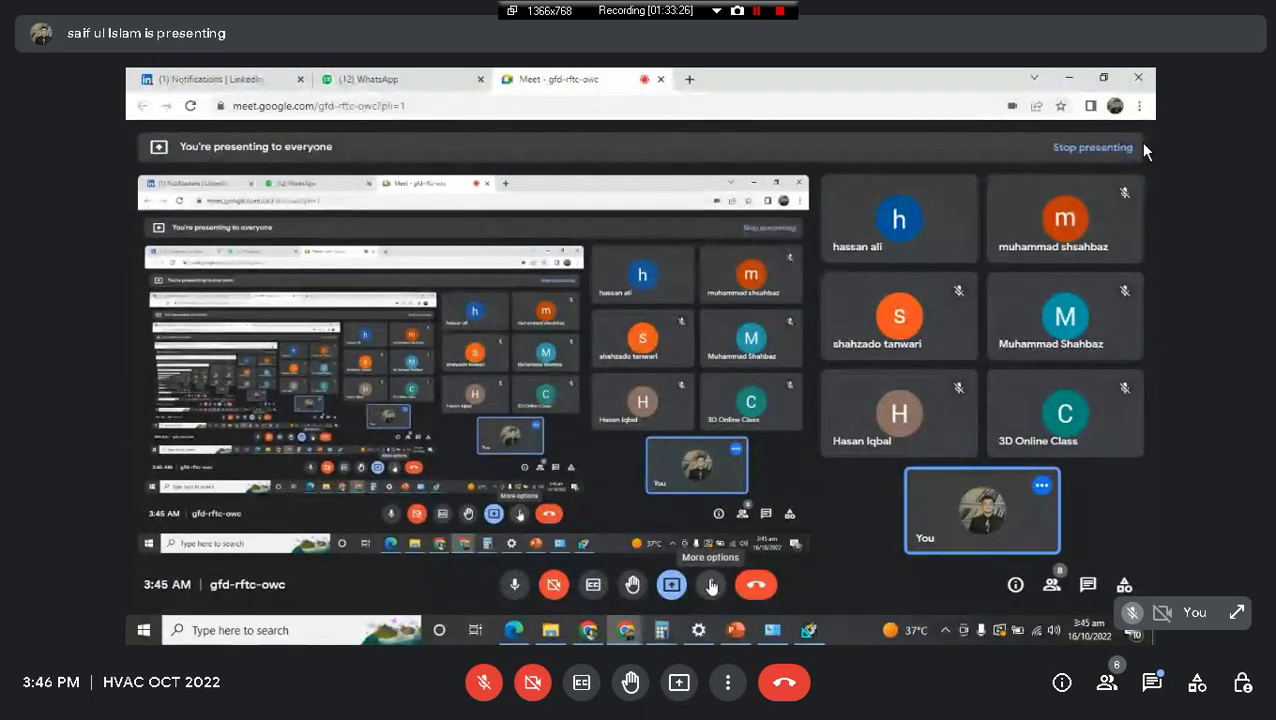
pyautogui.click(1087, 590)
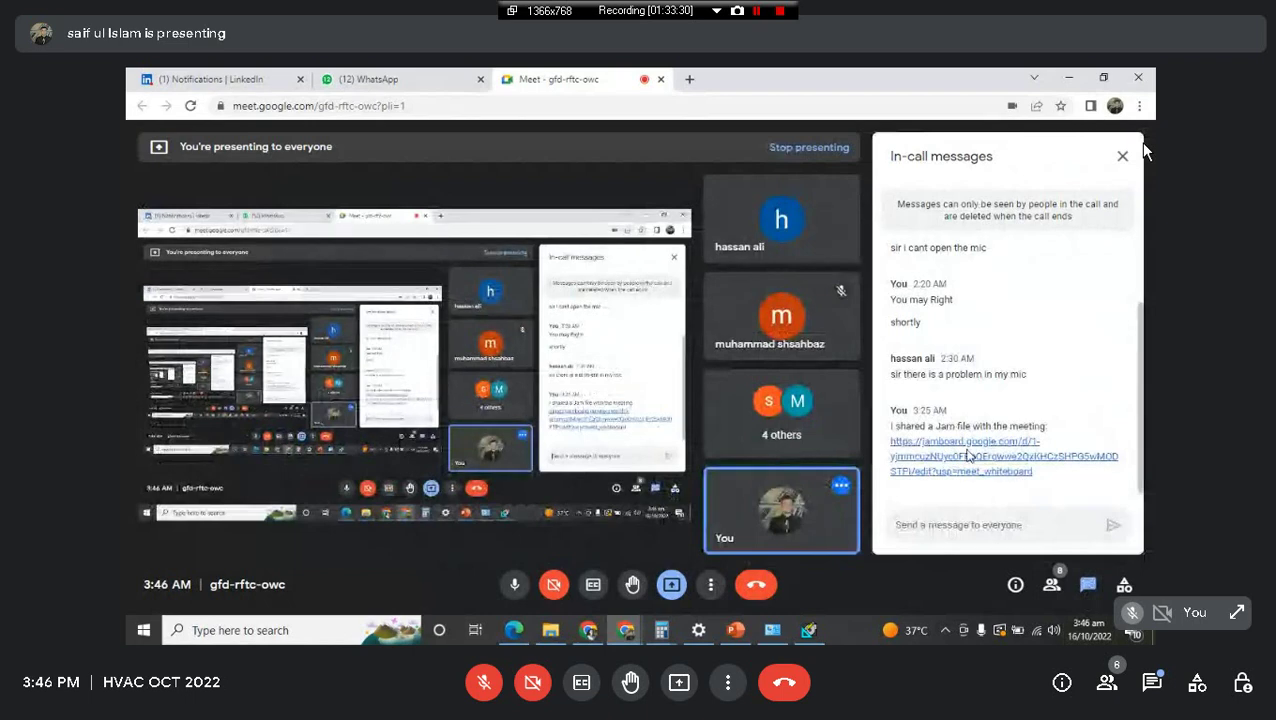